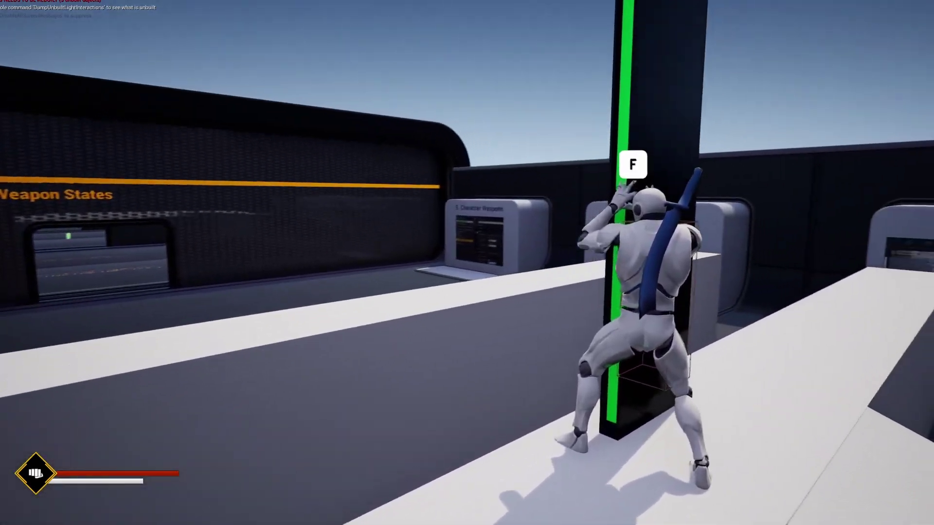
pyautogui.press('f')
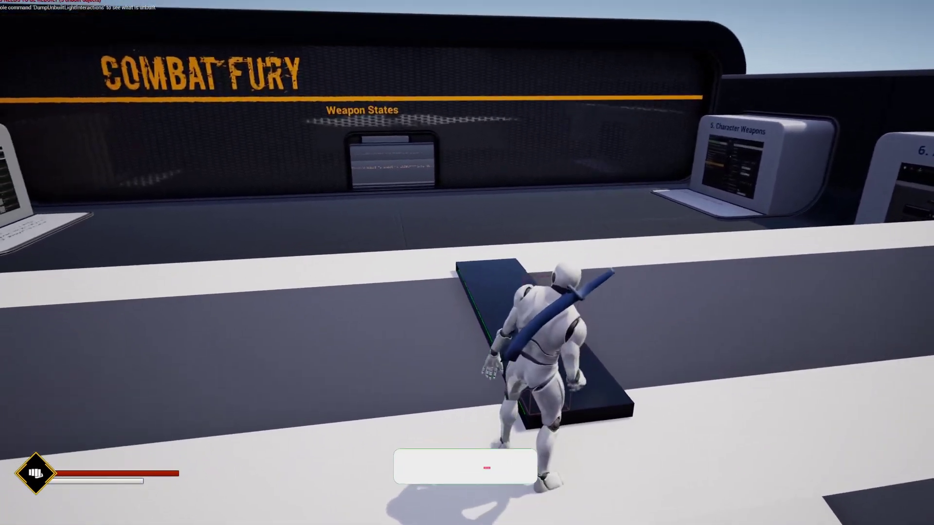
pyautogui.press('w')
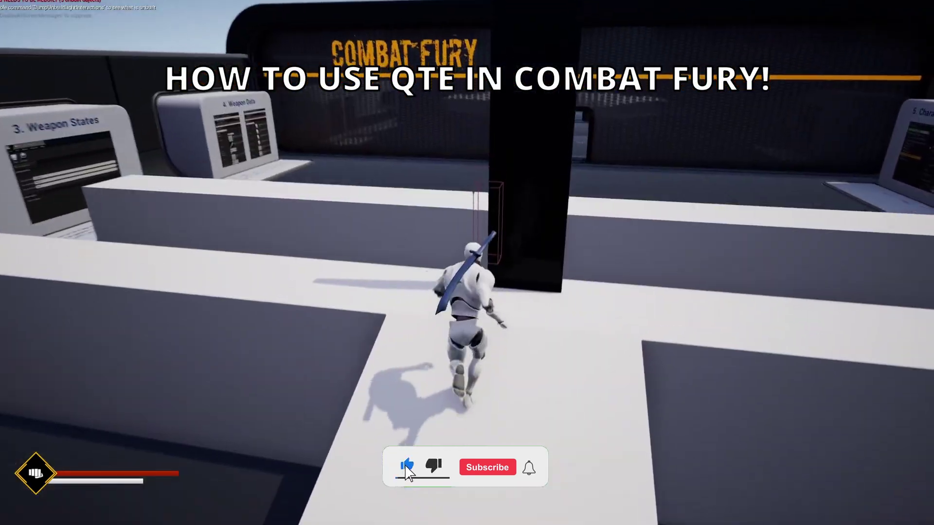
pyautogui.press('w')
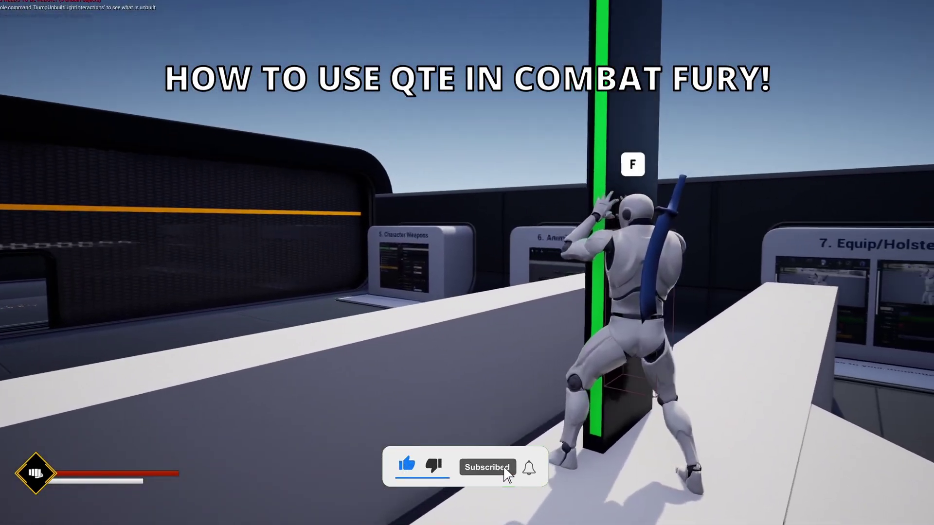
pyautogui.press('f')
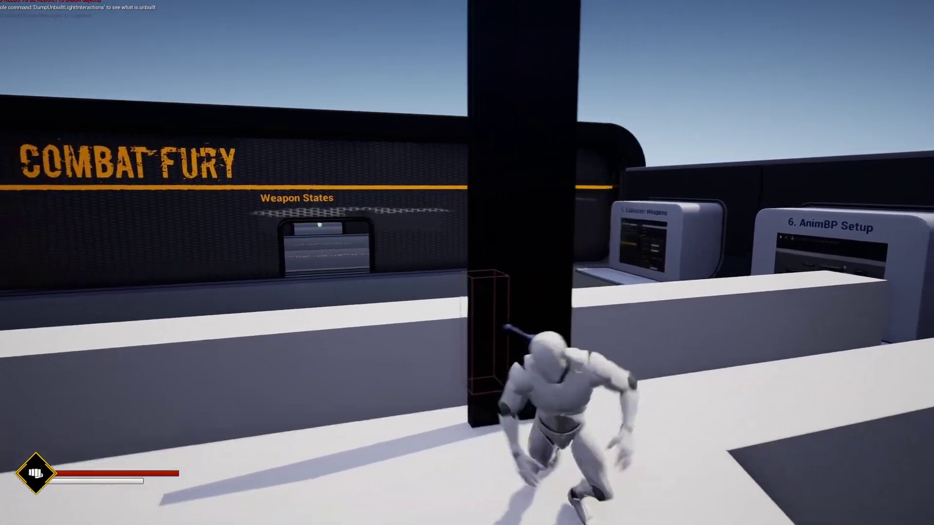
pyautogui.press('w')
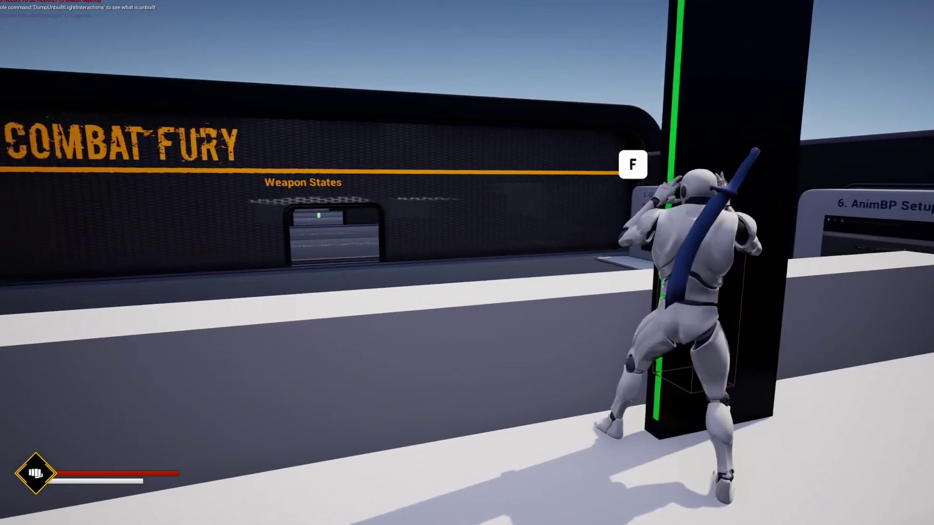
pyautogui.press('f')
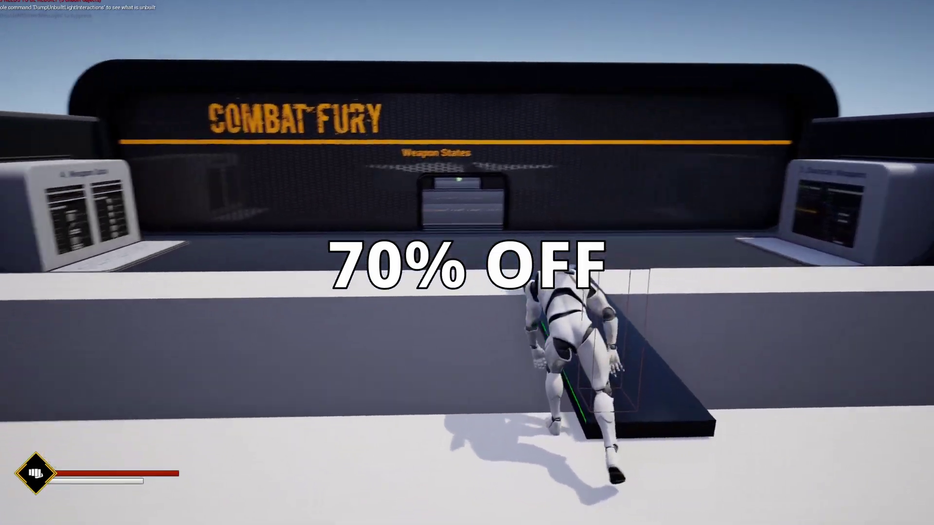
pyautogui.press('w')
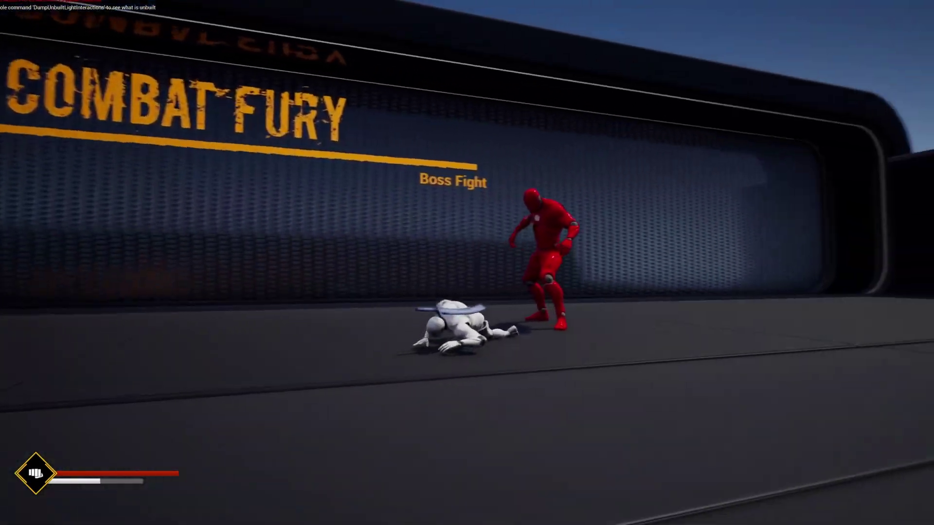
pyautogui.press('w')
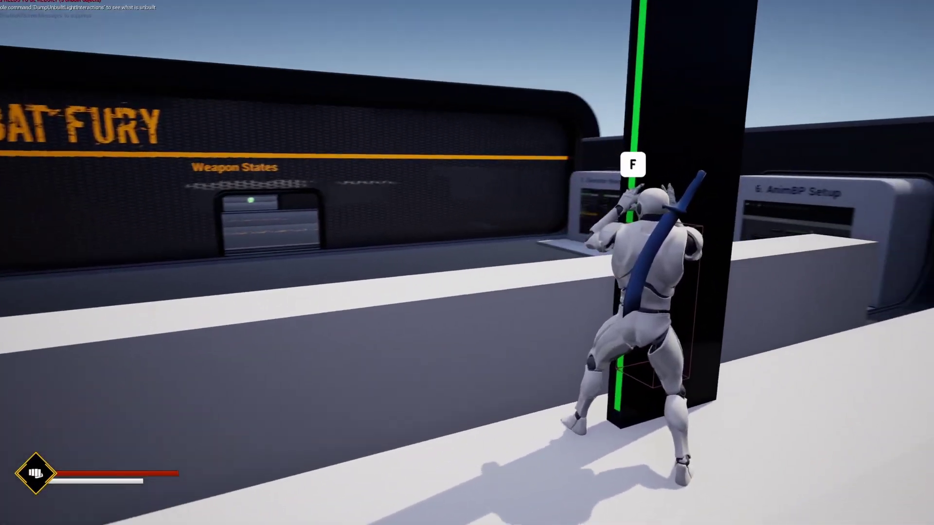
pyautogui.press('f')
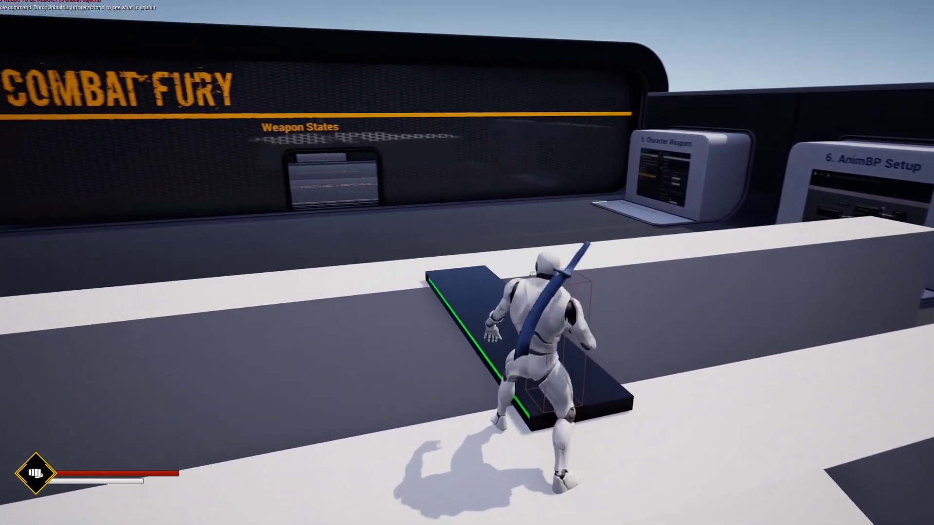
pyautogui.press('w')
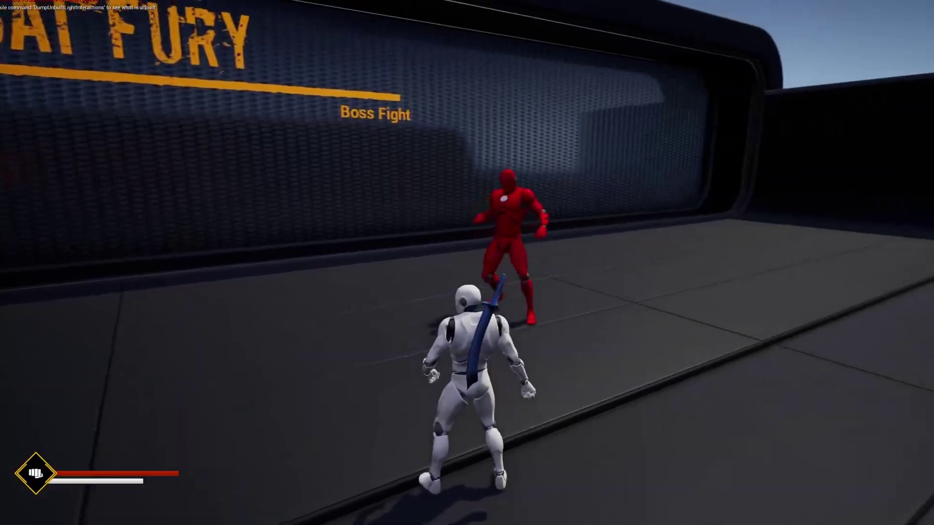
pyautogui.press('w')
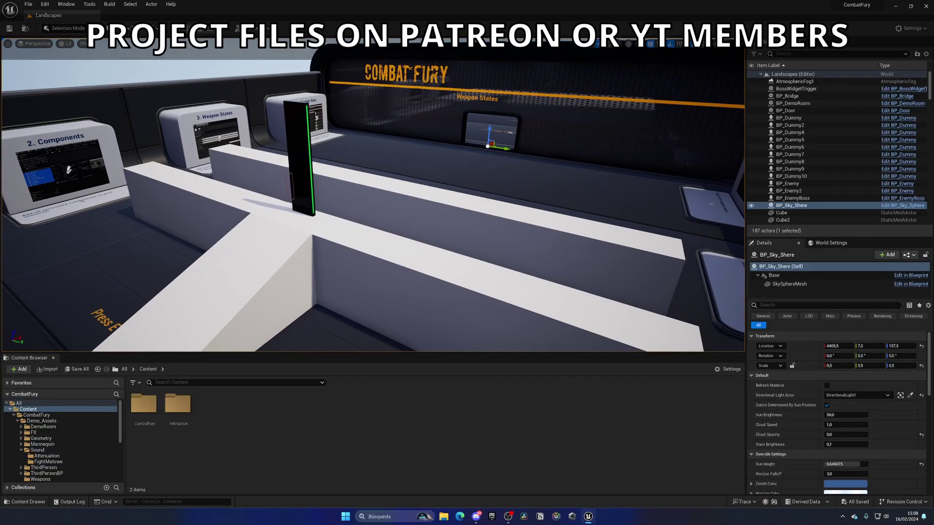
# Step: Playtest the level by having the character push the bridge down and walk across it, and end the play session
pyautogui.hotkey('alt', 'p')
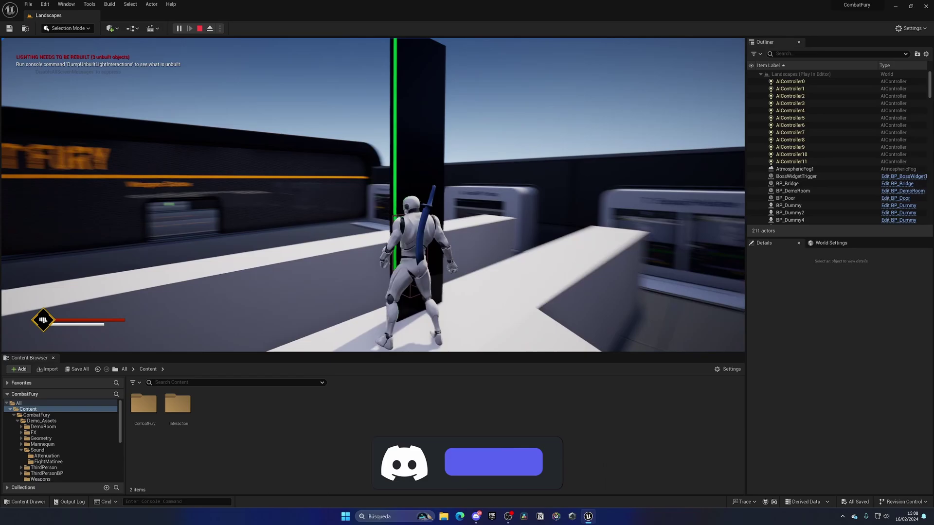
pyautogui.press('d')
pyautogui.press('s')
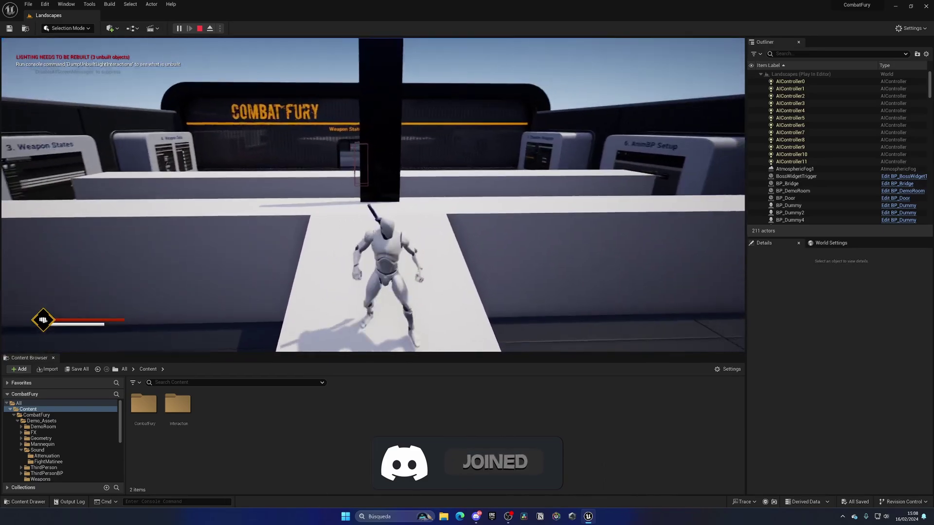
pyautogui.press('w')
pyautogui.press('d')
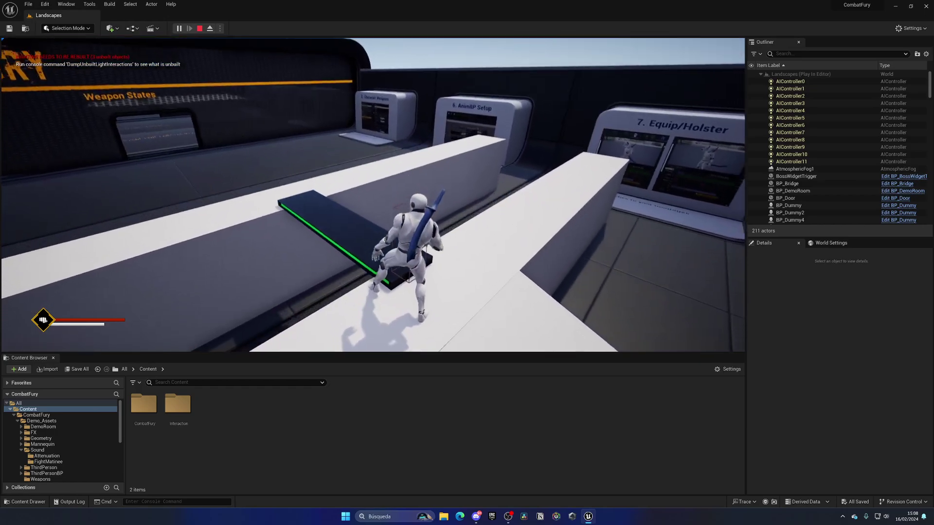
pyautogui.press('w')
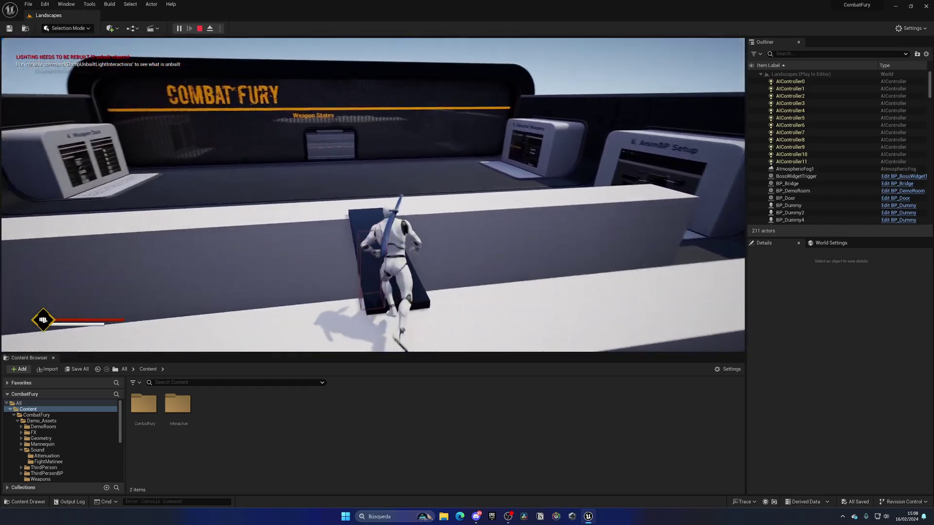
pyautogui.press('d')
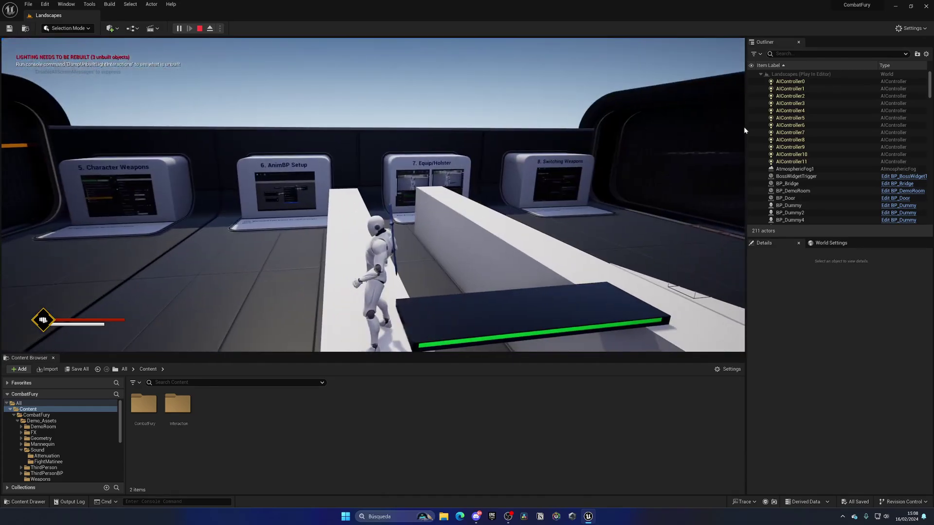
pyautogui.press('Escape')
# Step: Select the upright bridge actor BP_Bridge in the level and open its Blueprint for editing
pyautogui.press('s')
pyautogui.moveTo(487, 175)
pyautogui.mouseDown(button='right')
pyautogui.moveTo(535, 194)
pyautogui.moveTo(418, 197)
pyautogui.moveTo(350, 180)
pyautogui.moveTo(342, 195)
pyautogui.moveTo(487, 188)
pyautogui.mouseUp(button='right')
pyautogui.press('w')
pyautogui.press('a')
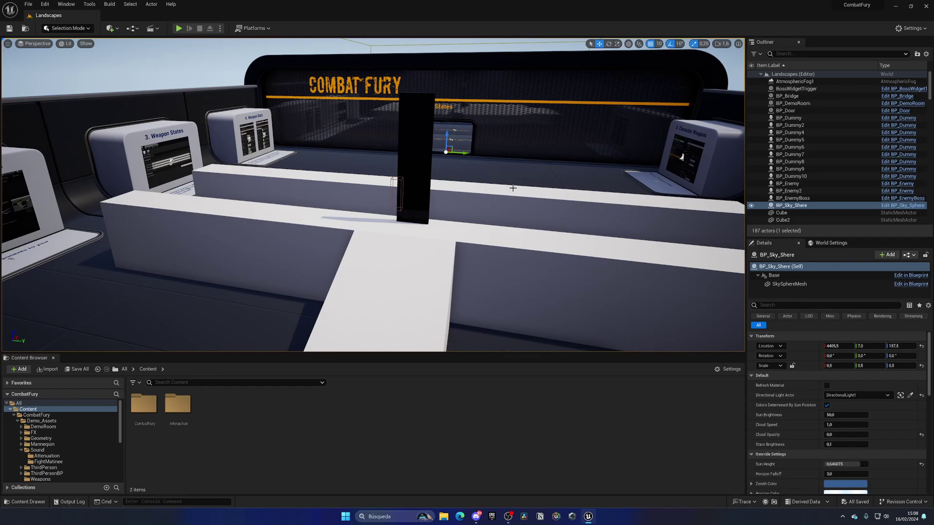
pyautogui.click(446, 234)
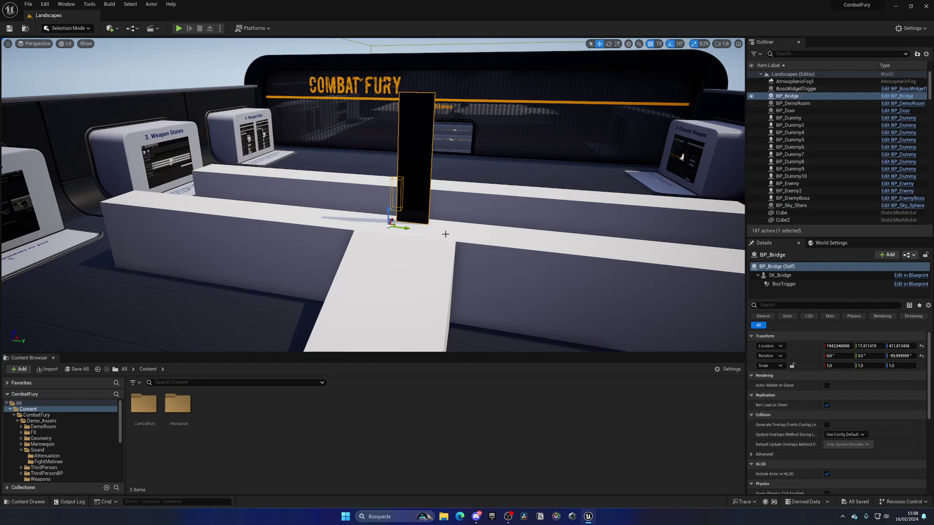
pyautogui.hotkey('ctrl', 'e')
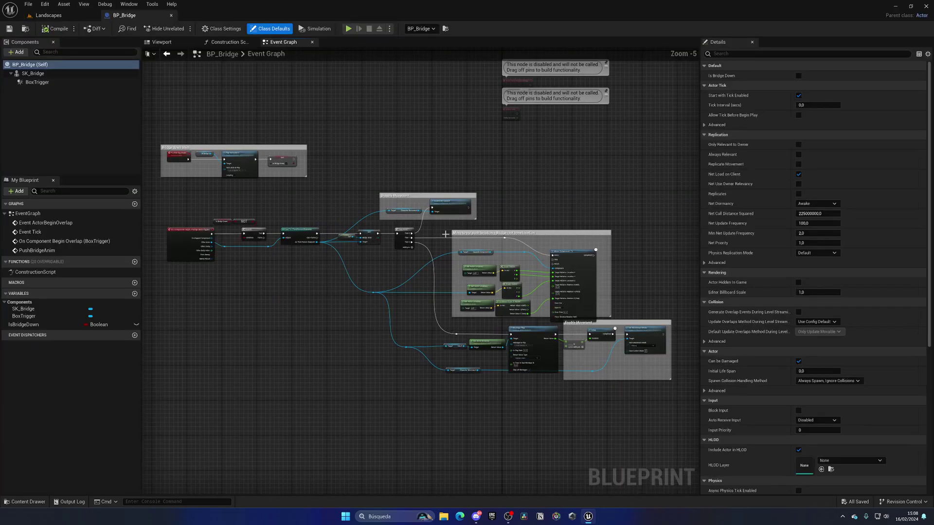
# Step: Examine the Bridge down anim group in the event graph, from the PushBridgeAnim event to the Is Bridge Down setter
pyautogui.scroll(4, 319, 180)
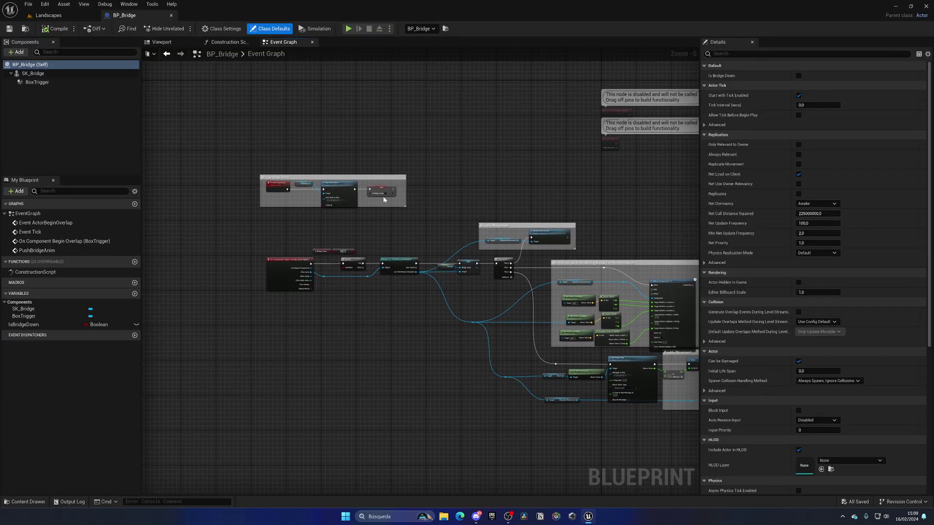
pyautogui.moveTo(245, 173); pyautogui.dragTo(600, 314)
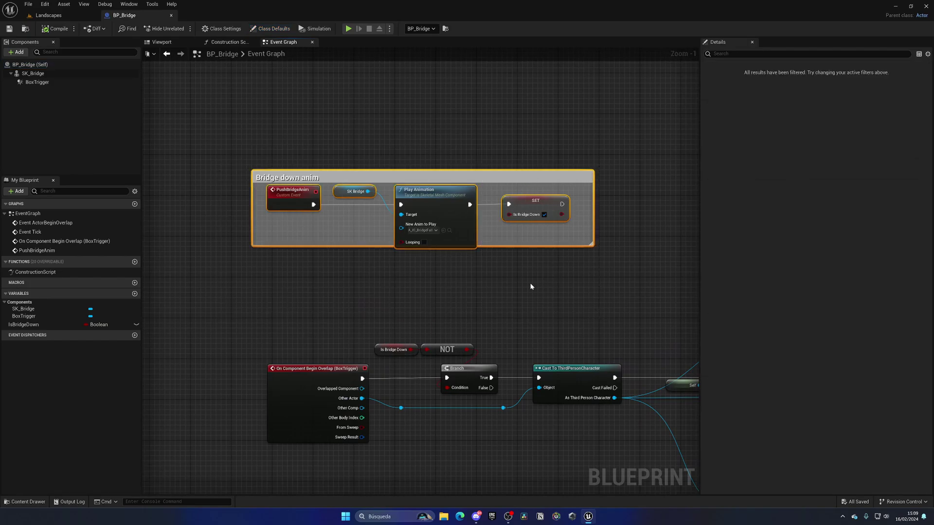
pyautogui.click(301, 224)
pyautogui.moveTo(301, 226); pyautogui.dragTo(310, 235, button='right')
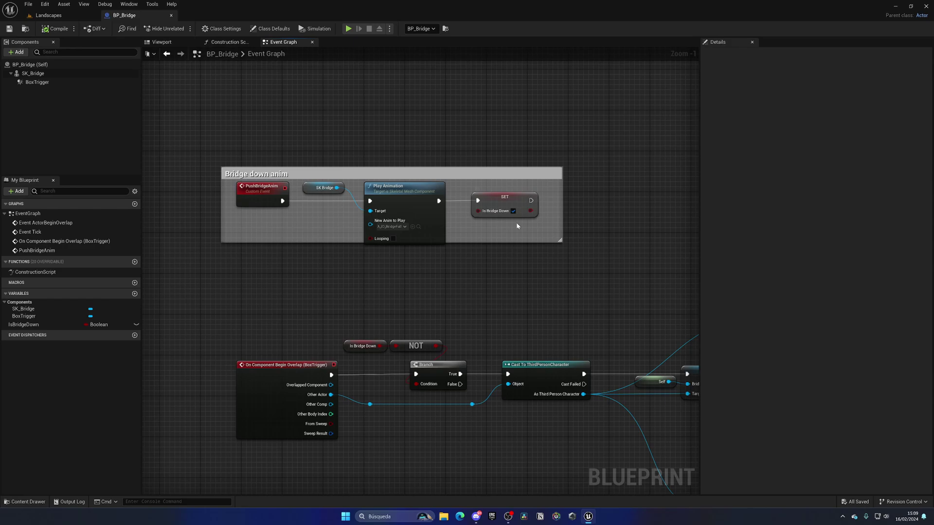
pyautogui.moveTo(527, 253); pyautogui.dragTo(509, 224, button='right')
pyautogui.scroll(-1, 481, 250)
# Step: Inspect the SK_Bridge mesh component in the Blueprint's 3D preview and return to the event graph
pyautogui.click(173, 43)
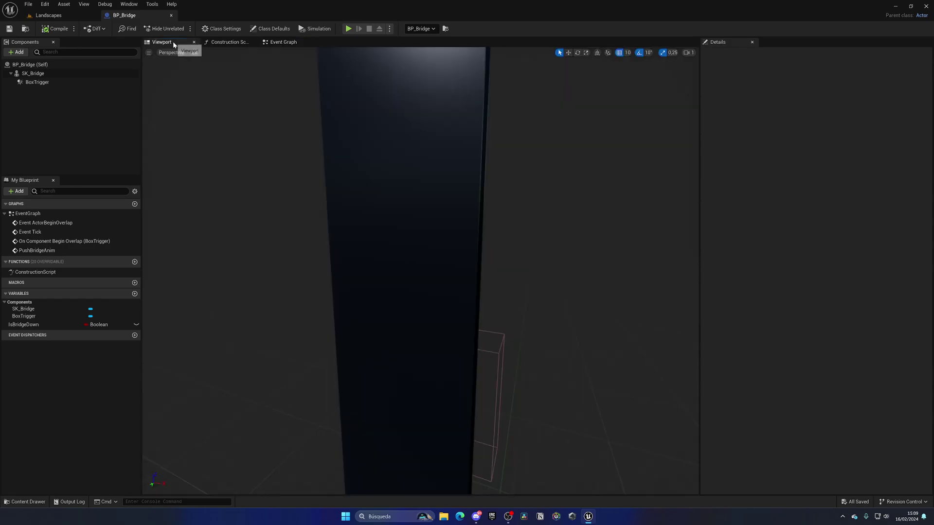
pyautogui.click(42, 75)
pyautogui.scroll(-4, 494, 146)
pyautogui.keyDown('alt'); pyautogui.moveTo(449, 286); pyautogui.dragTo(456, 304); pyautogui.keyUp('alt')
pyautogui.click(281, 42)
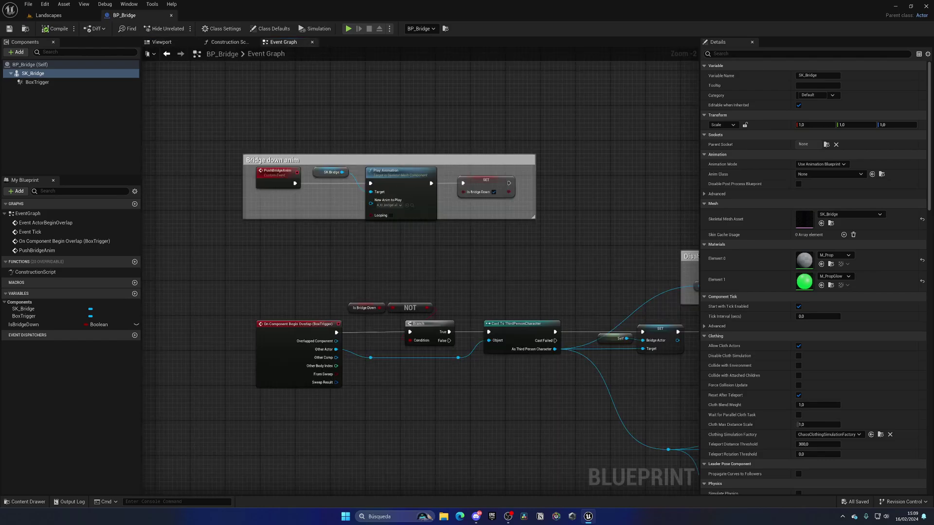
# Step: Review the BoxTrigger begin-overlap event and check the trigger volume beside the bridge in the 3D preview
pyautogui.moveTo(282, 368); pyautogui.dragTo(239, 252, button='right')
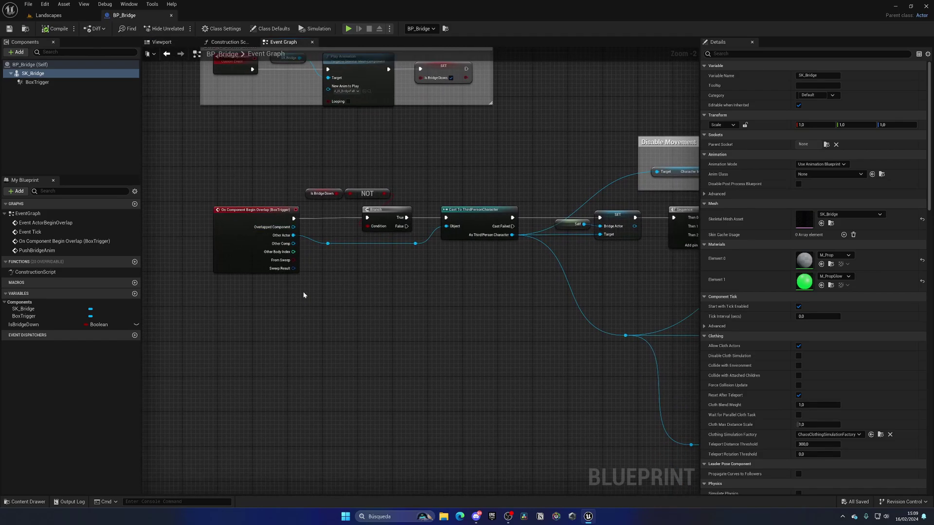
pyautogui.click(163, 43)
pyautogui.keyDown('alt'); pyautogui.moveTo(440, 240); pyautogui.dragTo(420, 286); pyautogui.keyUp('alt')
pyautogui.click(284, 43)
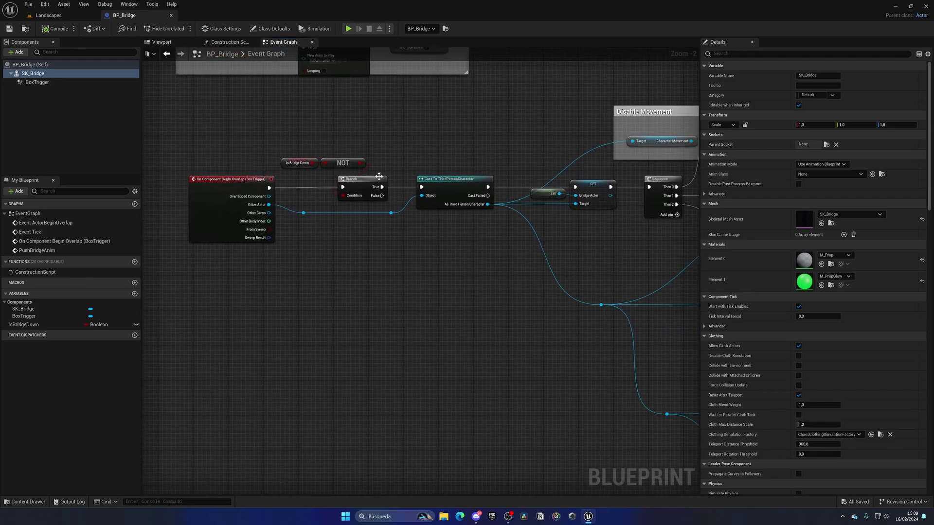
# Step: Examine the overlap logic from the ThirdPersonCharacter cast through Disable Movement, the move to the push location, Montage Play and Enable Movement
pyautogui.click(354, 208)
pyautogui.moveTo(392, 218); pyautogui.dragTo(354, 232, button='right')
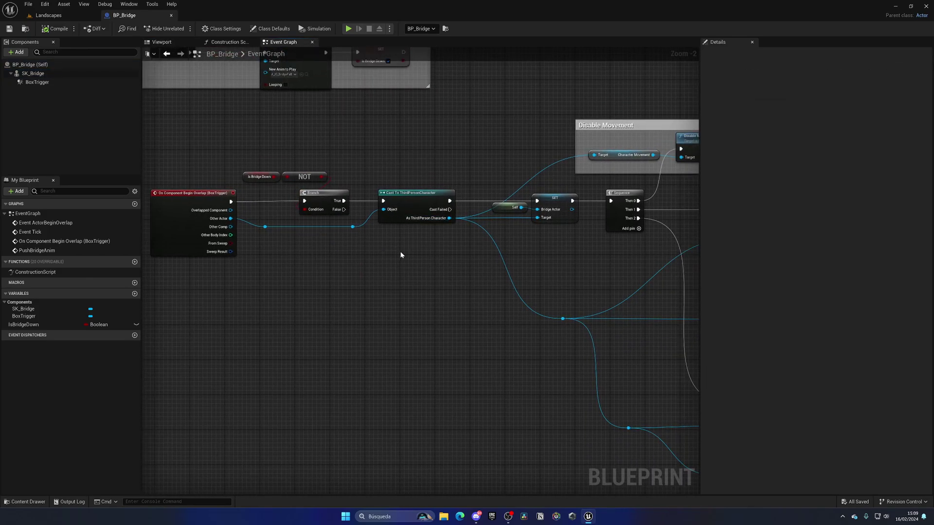
pyautogui.scroll(-1, 401, 253)
pyautogui.moveTo(438, 254); pyautogui.dragTo(313, 252, button='right')
pyautogui.moveTo(541, 184); pyautogui.dragTo(438, 181, button='right')
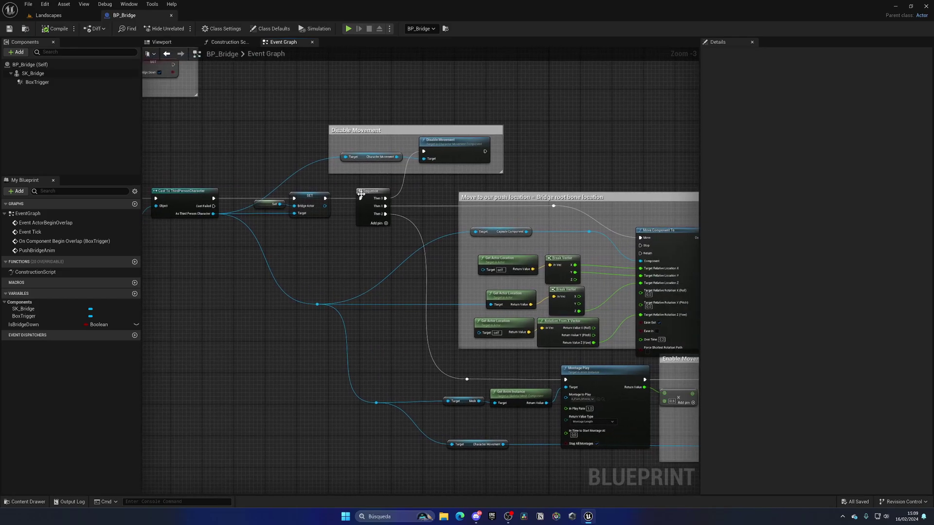
pyautogui.moveTo(373, 282); pyautogui.dragTo(266, 245, button='right')
pyautogui.moveTo(541, 396); pyautogui.dragTo(465, 342, button='right')
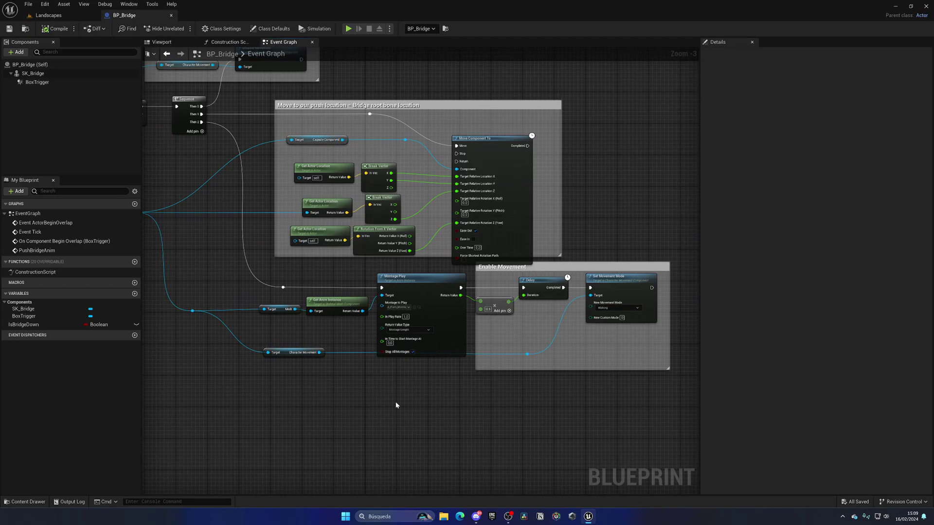
# Step: Review the whole BP_Bridge event graph and compare it with the bridge placed in the Landscapes level
pyautogui.moveTo(396, 405); pyautogui.dragTo(515, 438, button='right')
pyautogui.scroll(-1, 317, 317)
pyautogui.moveTo(317, 317); pyautogui.dragTo(421, 348, button='right')
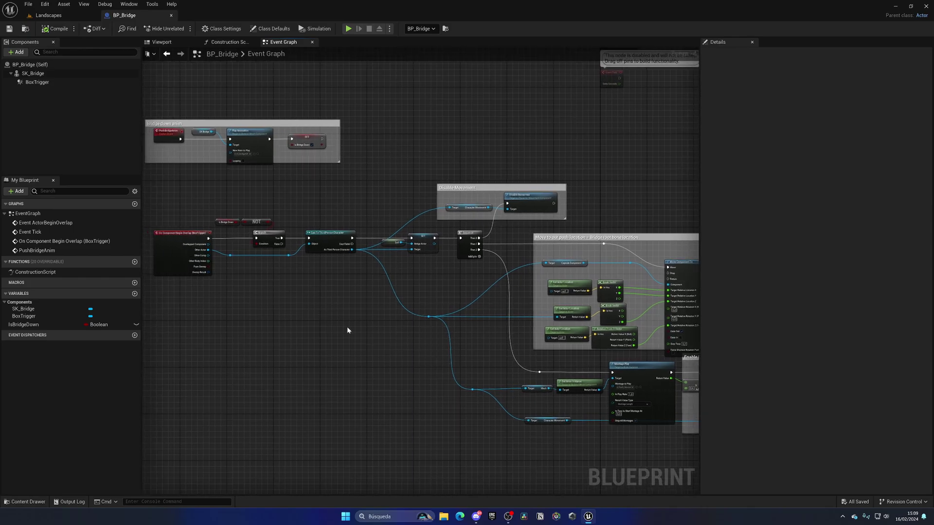
pyautogui.click(53, 15)
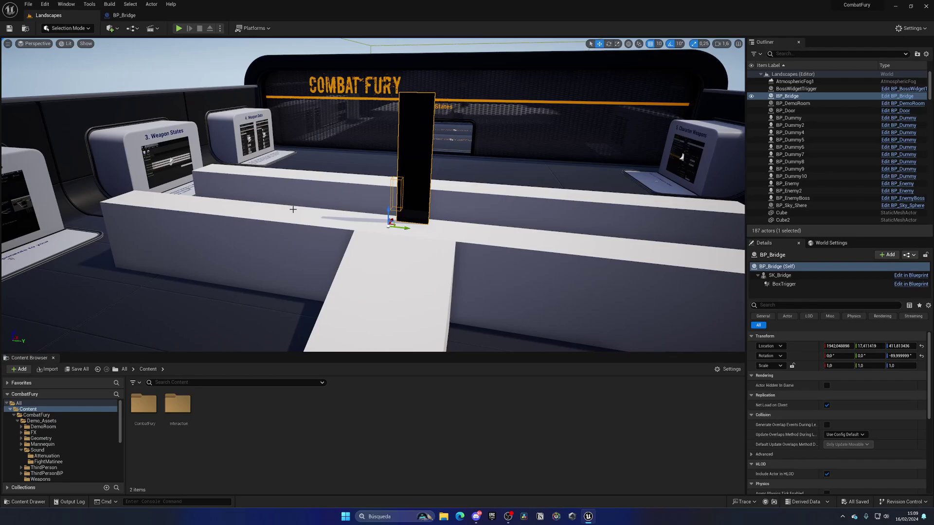
pyautogui.click(143, 16)
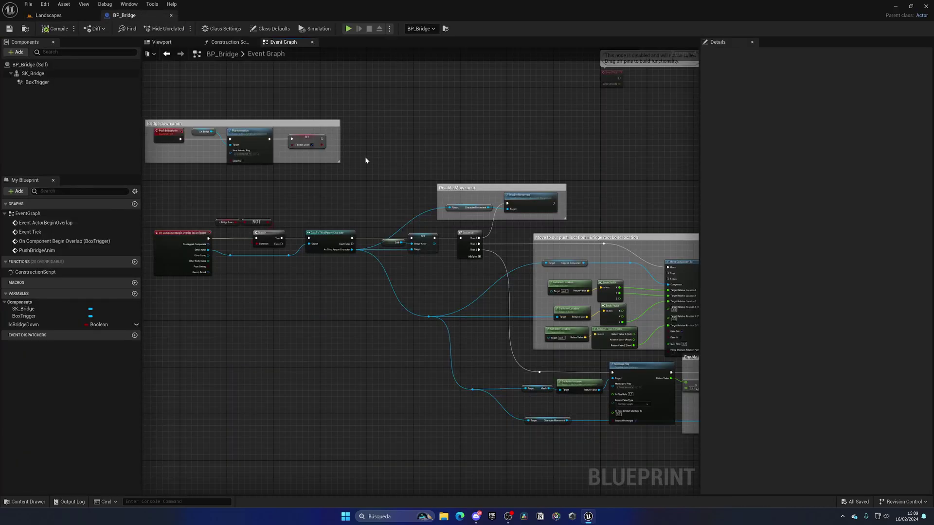
# Step: Locate the montage assigned to the Montage Play node in the project files and open A_Push_Montage
pyautogui.moveTo(556, 179); pyautogui.dragTo(442, 157, button='right')
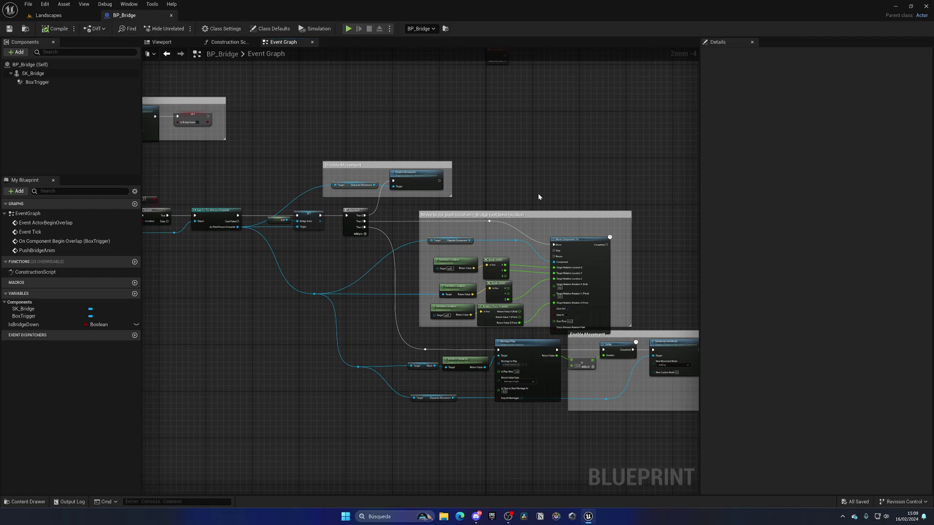
pyautogui.moveTo(538, 194); pyautogui.dragTo(384, 153, button='right')
pyautogui.scroll(2, 382, 313)
pyautogui.click(387, 291)
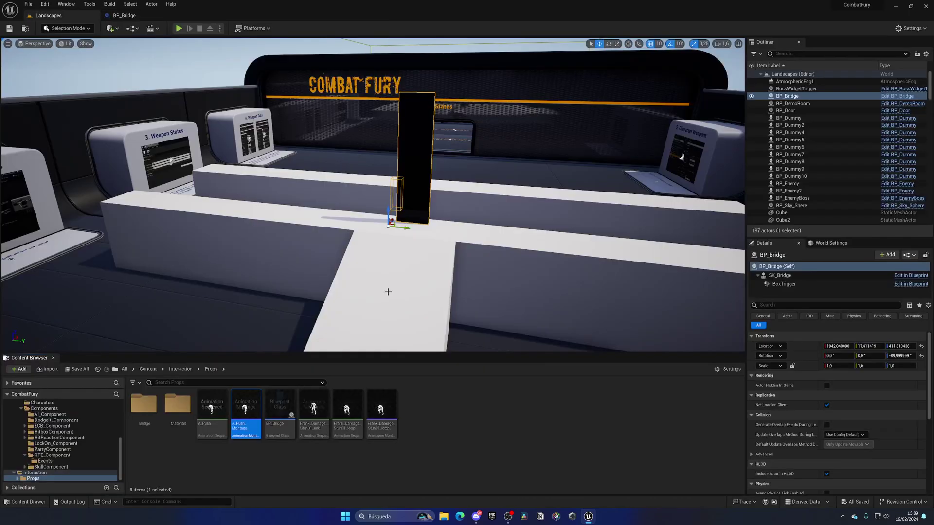
pyautogui.doubleClick(245, 406)
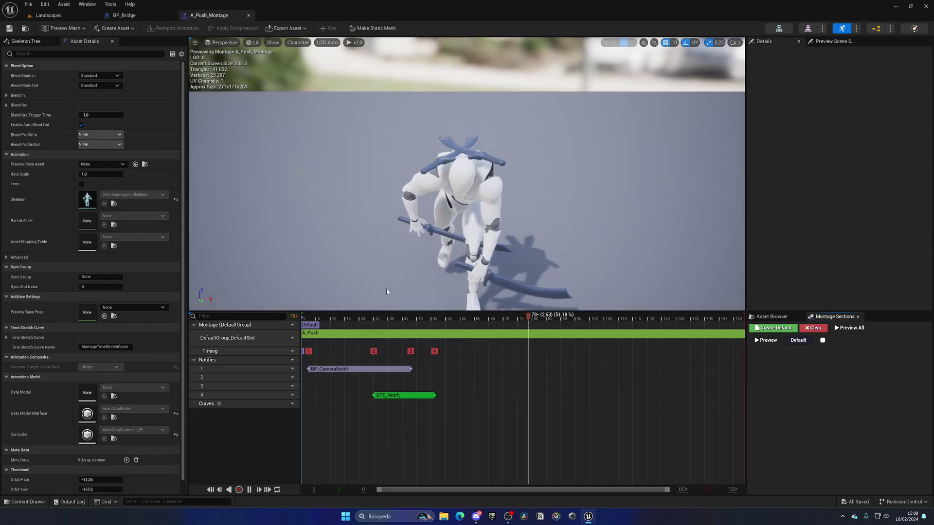
# Step: Select the QTE_Notify in A_Push_Montage and examine its Required Key and Key Icon options
pyautogui.click(393, 396)
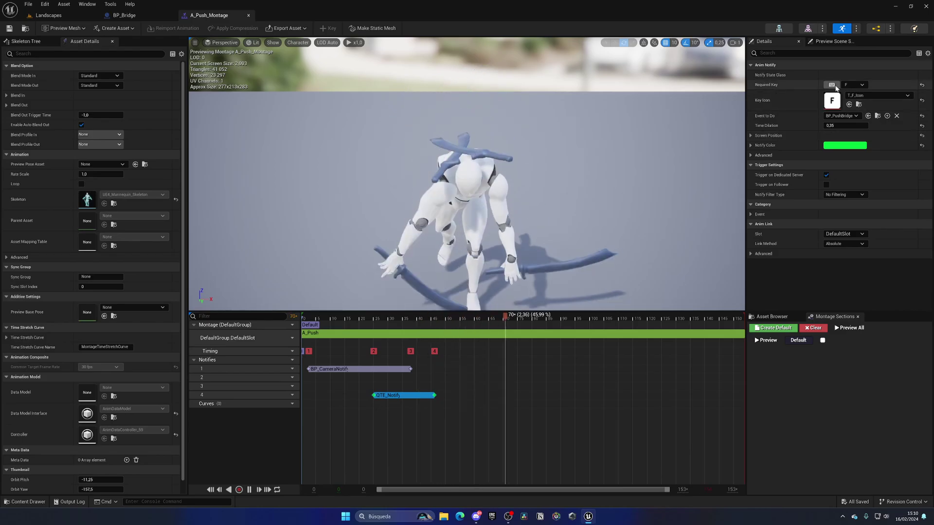
pyautogui.click(854, 84)
pyautogui.click(847, 86)
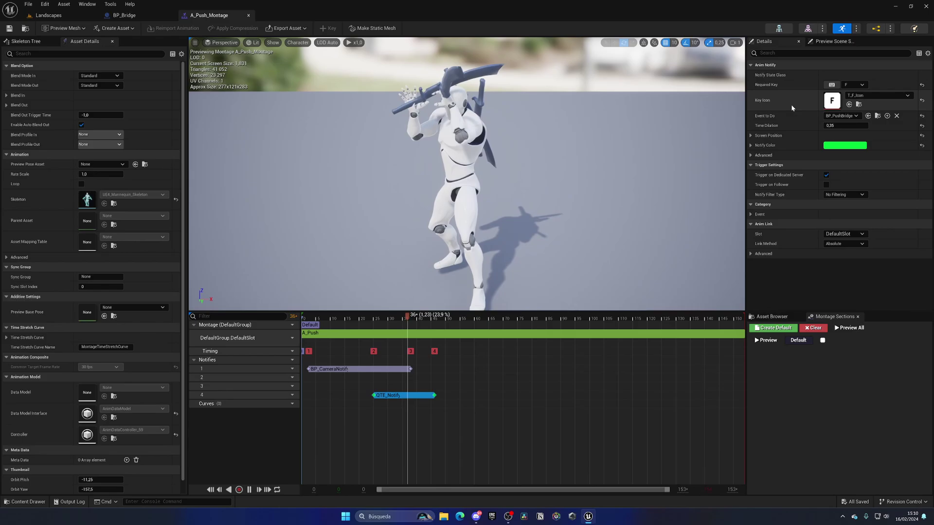
pyautogui.click(901, 97)
pyautogui.click(901, 97)
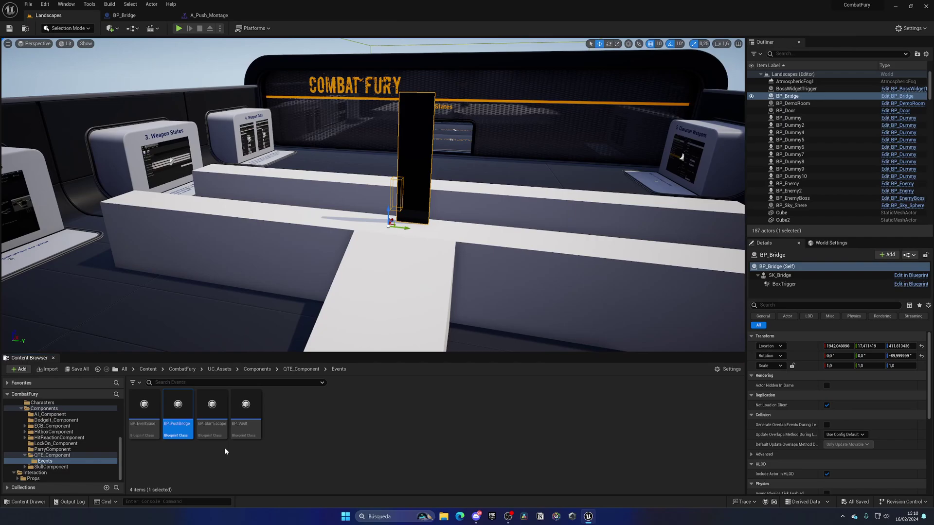
# Step: Open the BP_PushBridge event Blueprint and examine the Success and Fail branches of its Event Outcome function
pyautogui.doubleClick(178, 411)
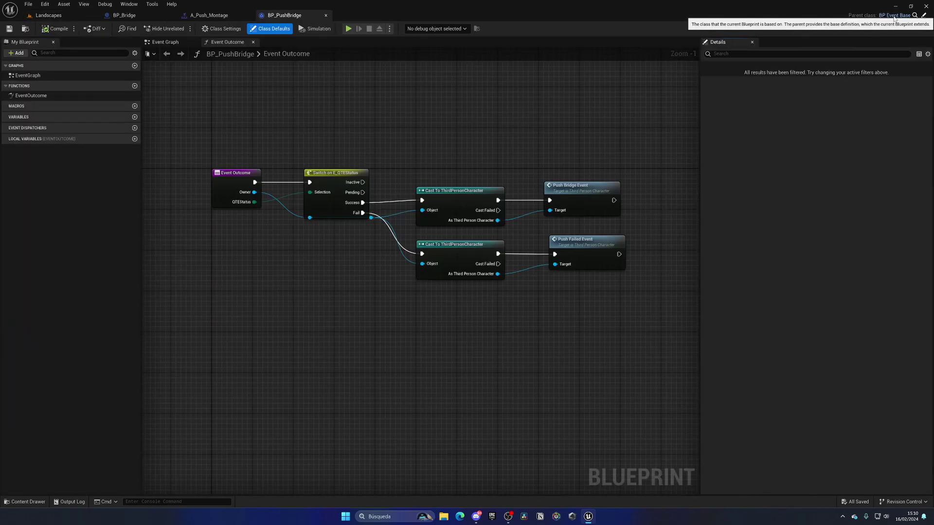
pyautogui.moveTo(386, 180); pyautogui.dragTo(404, 208, button='right')
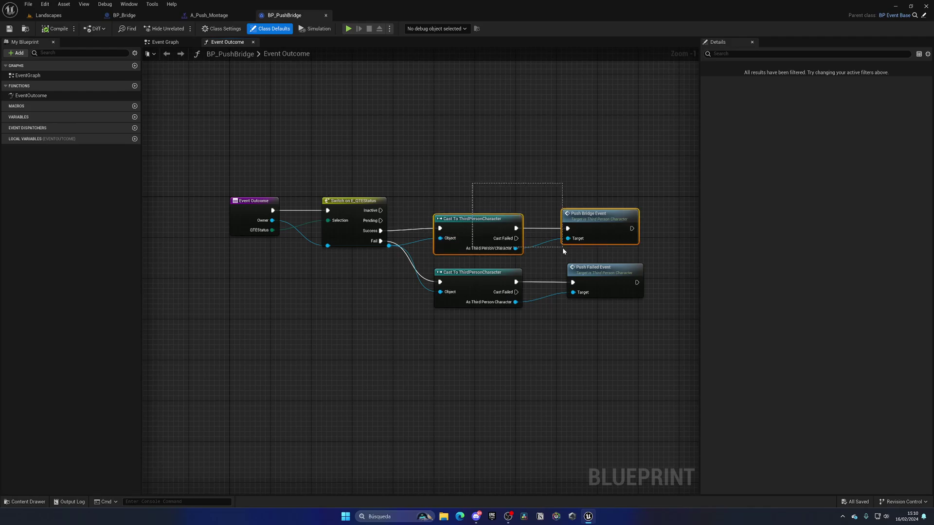
pyautogui.moveTo(596, 254); pyautogui.dragTo(597, 255)
pyautogui.click(597, 254)
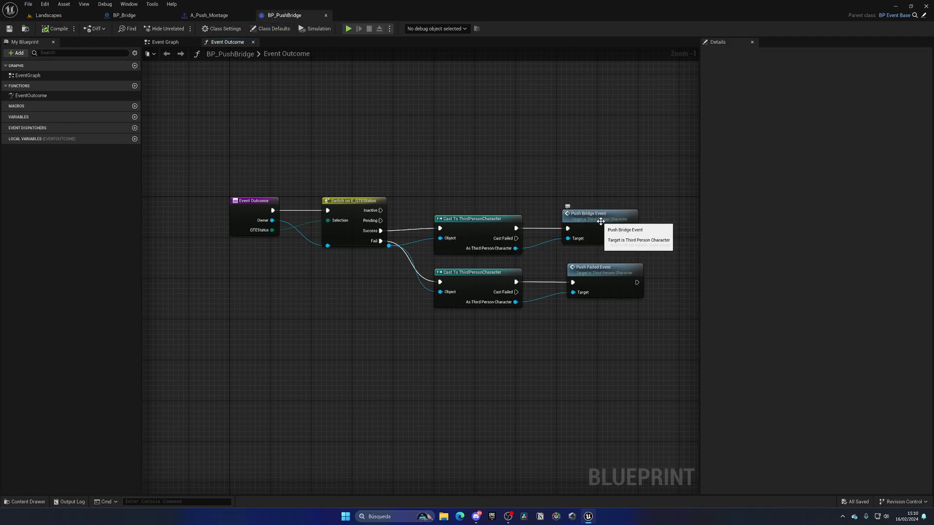
pyautogui.click(597, 279)
pyautogui.moveTo(591, 317); pyautogui.dragTo(562, 317, button='right')
pyautogui.click(562, 317)
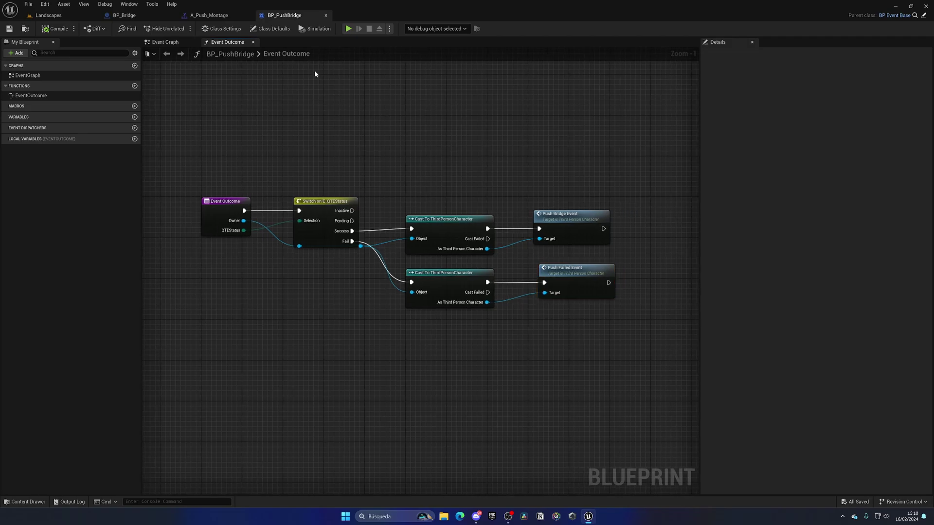
# Step: Recheck the montage notify's settings, then follow BP_PushBridge's Push Bridge Event to its definition in ThirdPersonCharacter and examine its nodes
pyautogui.click(200, 14)
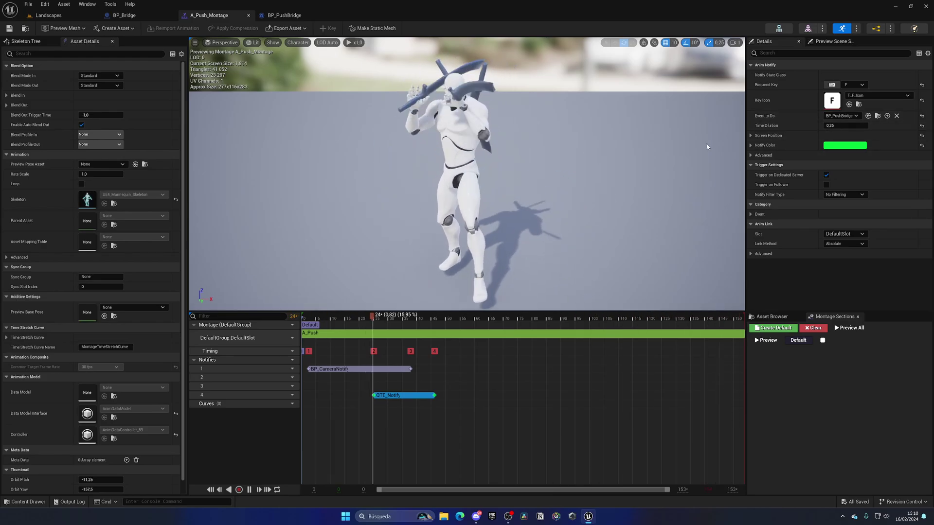
pyautogui.click(291, 15)
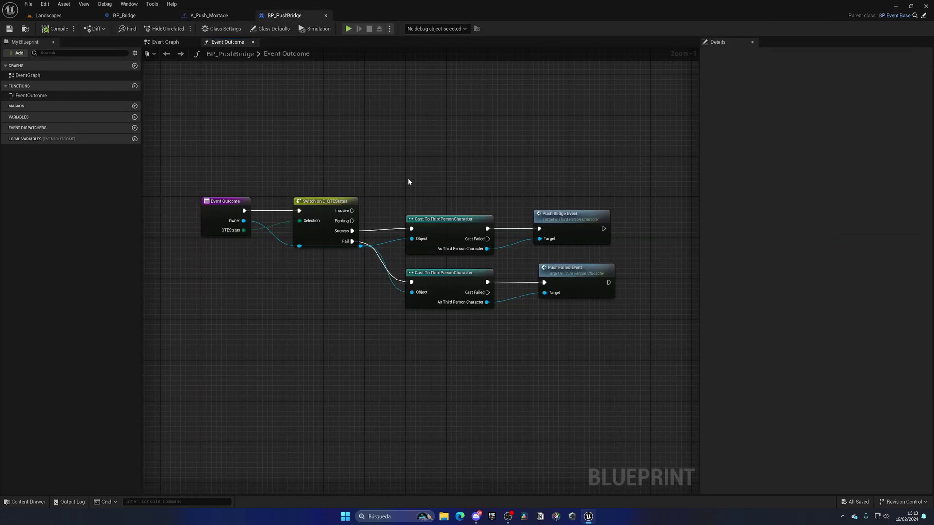
pyautogui.doubleClick(565, 228)
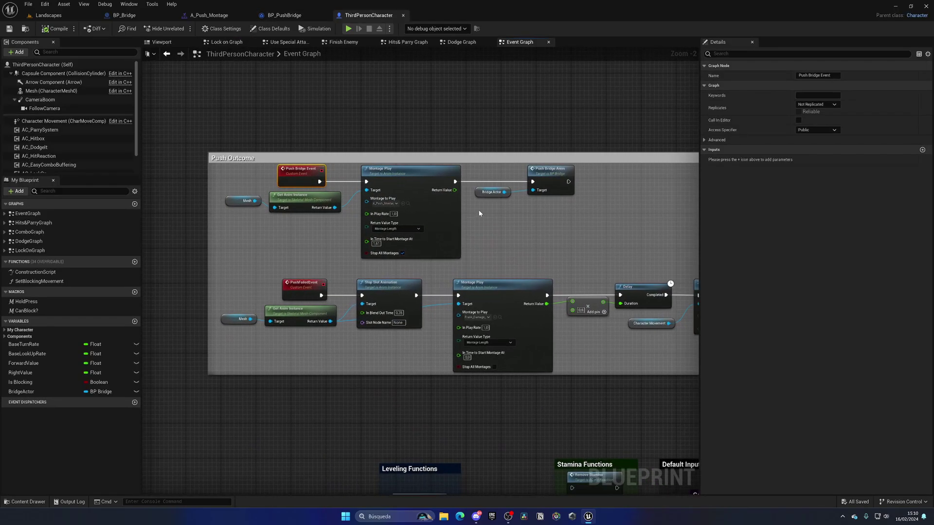
pyautogui.moveTo(491, 175); pyautogui.dragTo(552, 206)
pyautogui.click(553, 206)
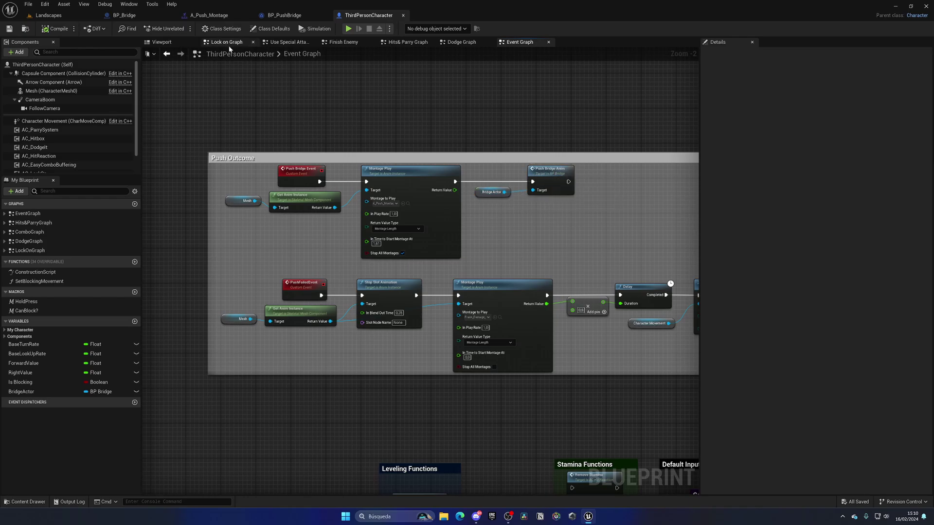
# Step: Review BP_Bridge's overlap logic from the BoxTrigger event to the node that sets the character's Bridge Actor
pyautogui.click(147, 17)
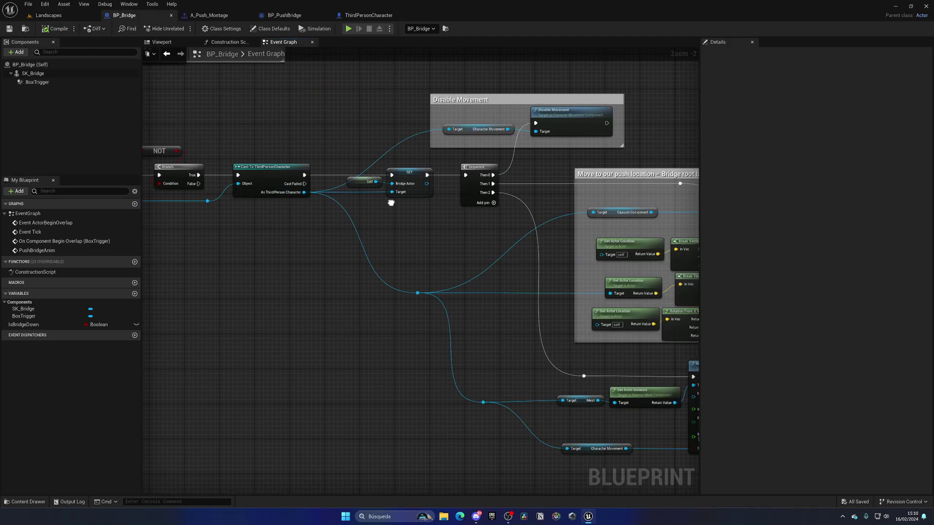
pyautogui.moveTo(411, 213); pyautogui.dragTo(410, 214)
pyautogui.click(399, 217)
pyautogui.moveTo(401, 218); pyautogui.dragTo(525, 254, button='right')
pyautogui.moveTo(198, 224)
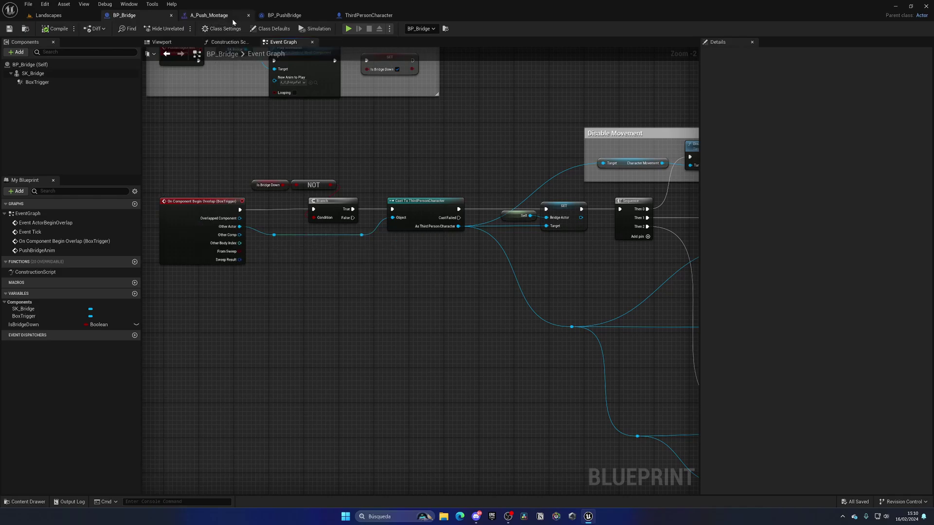
# Step: Stop the A_Push_Montage preview at about frame 30, inside the QTE_Notify range, and revisit the BP_PushBridge outcome logic
pyautogui.click(209, 15)
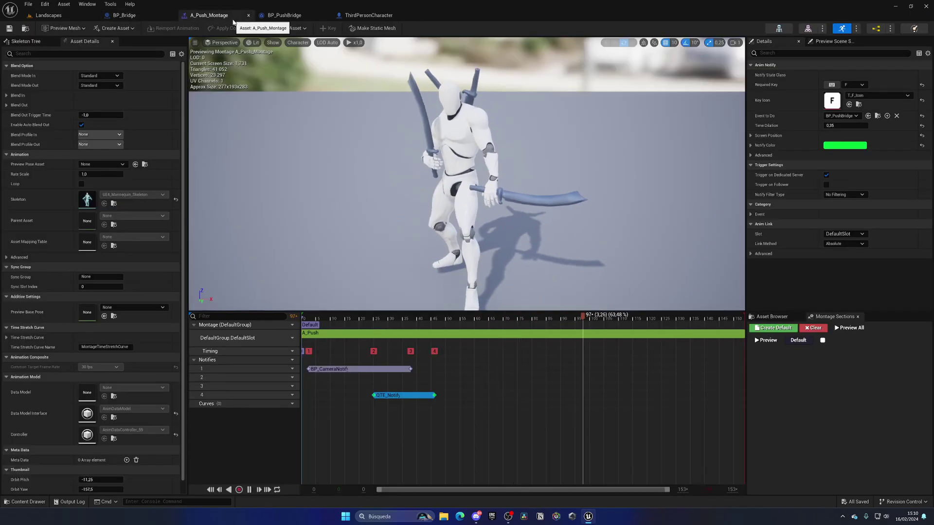
pyautogui.click(392, 318)
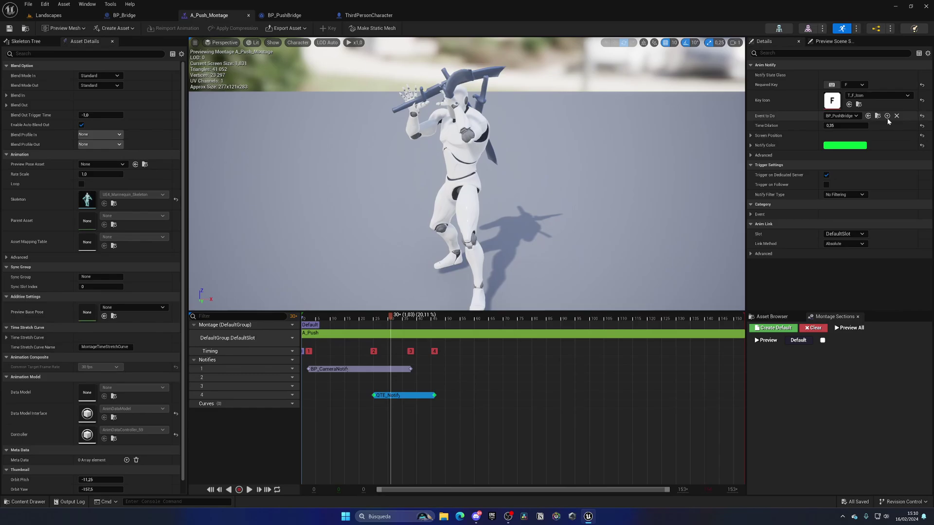
pyautogui.click(283, 15)
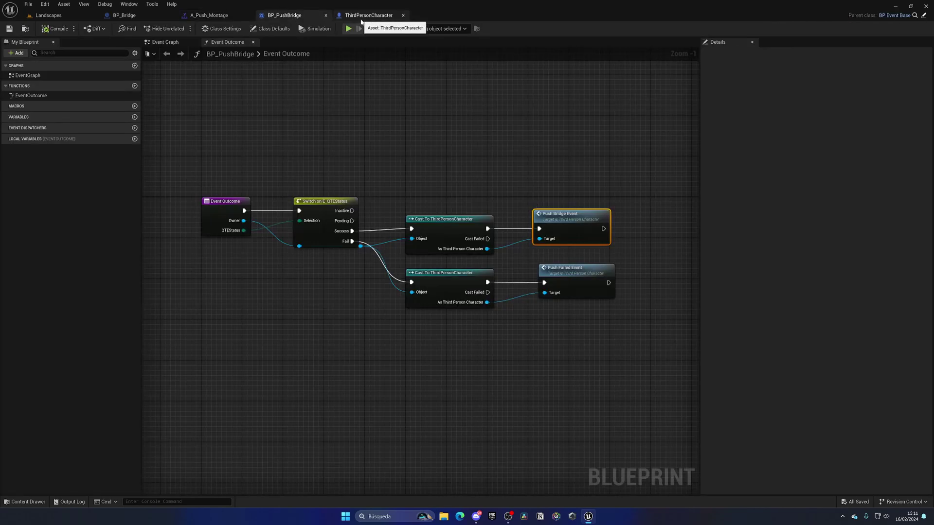
pyautogui.click(361, 19)
# Step: Follow the Push Failed Event from BP_PushBridge into ThirdPersonCharacter and examine its nodes through Set Movement Mode
pyautogui.click(298, 16)
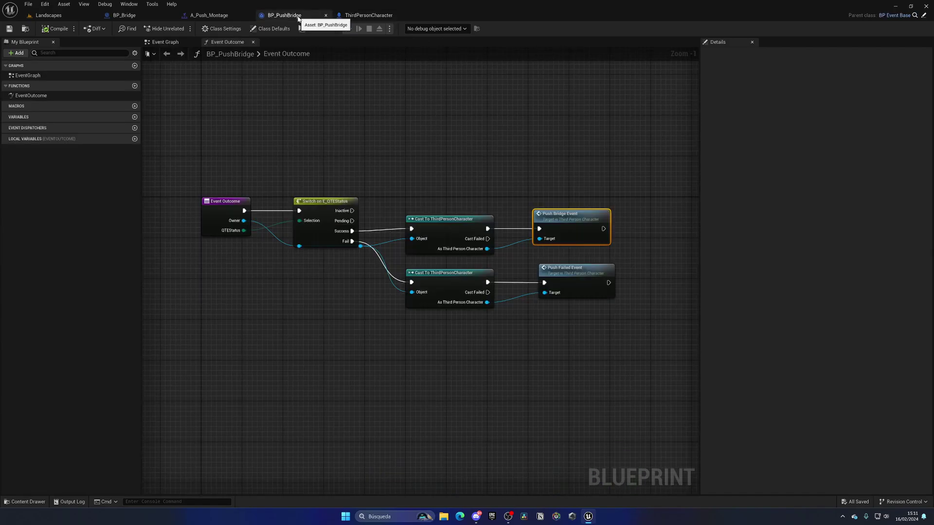
pyautogui.doubleClick(591, 275)
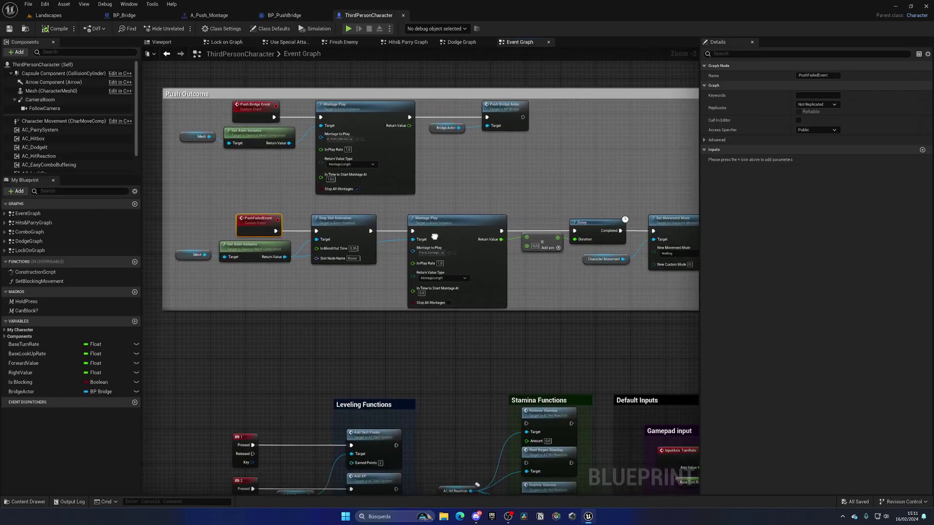
pyautogui.moveTo(522, 313); pyautogui.dragTo(546, 312, button='right')
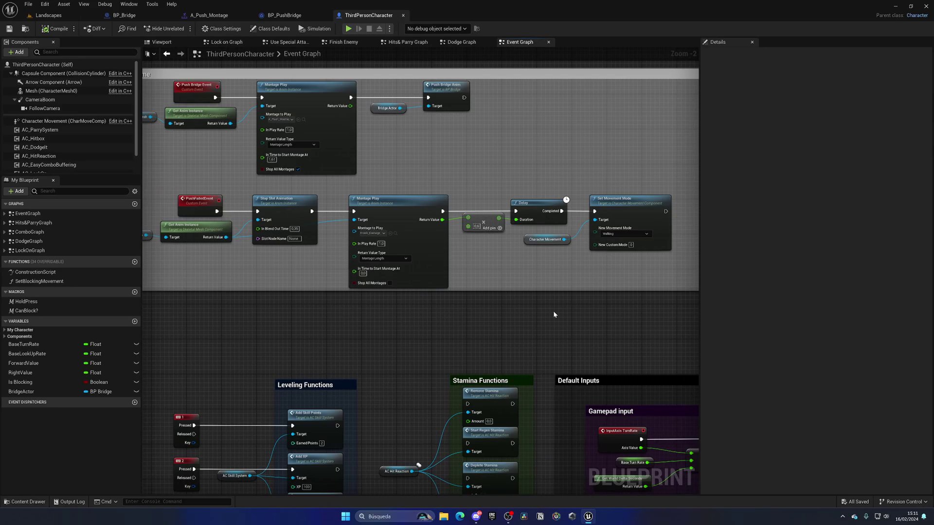
# Step: Expand the QTE_Notify's Screen Position settings in A_Push_Montage and check its Anchors, Alignment and Offset
pyautogui.click(218, 16)
pyautogui.click(750, 136)
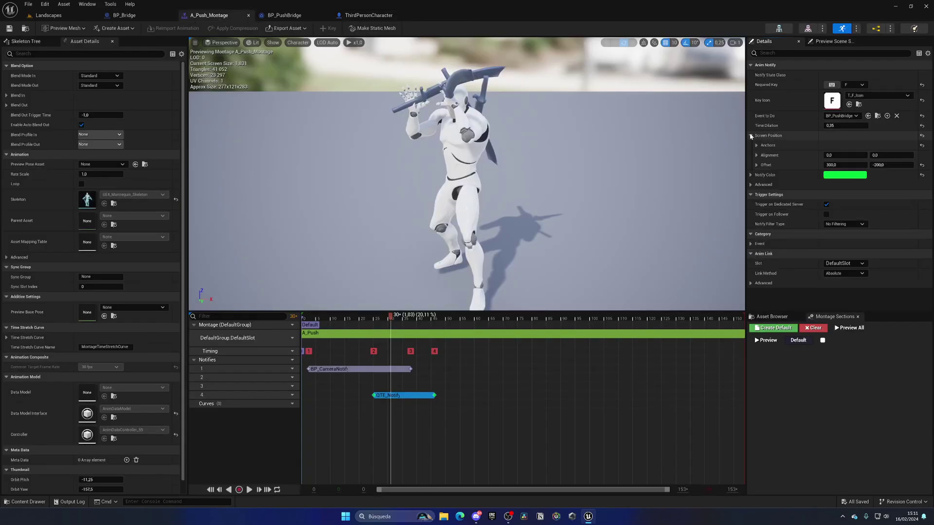
pyautogui.click(757, 146)
pyautogui.click(756, 146)
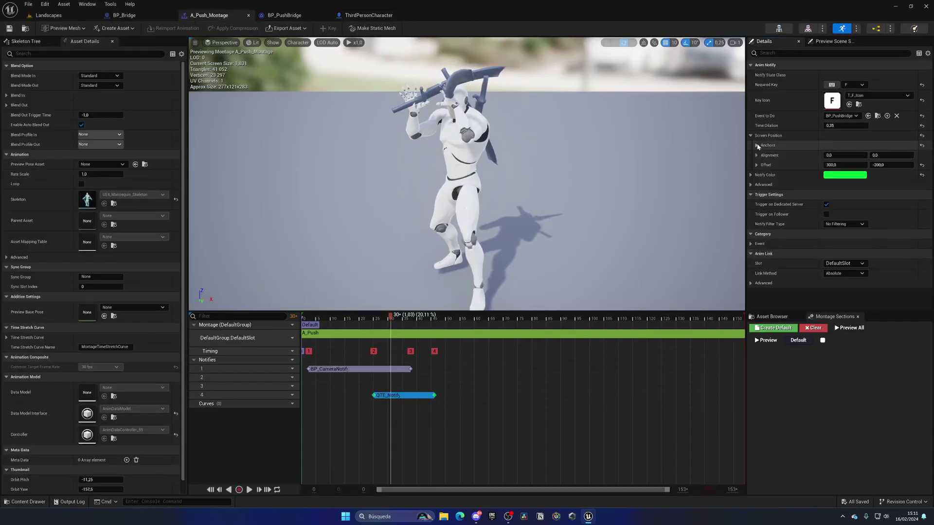
# Step: Play-test the Landscapes level by running the character to the bridge and responding to the quick-time event, then end the session
pyautogui.click(92, 18)
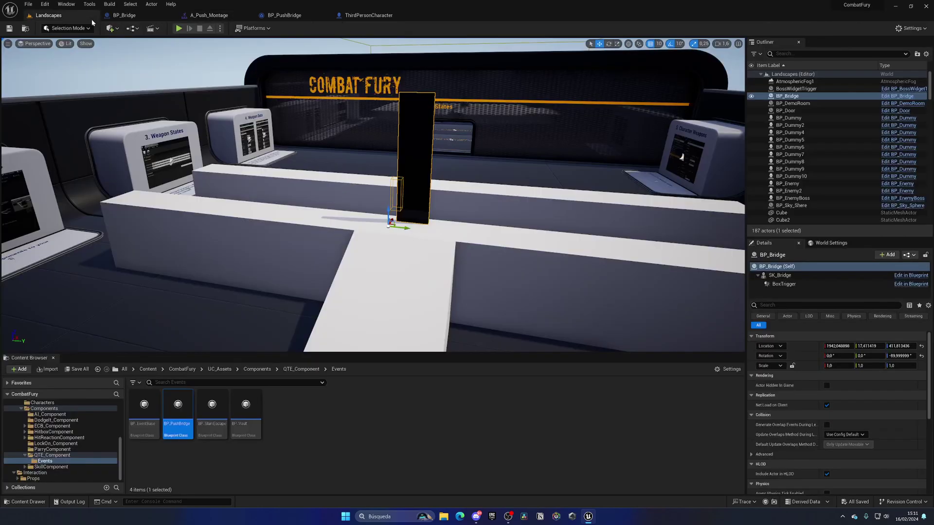
pyautogui.click(178, 28)
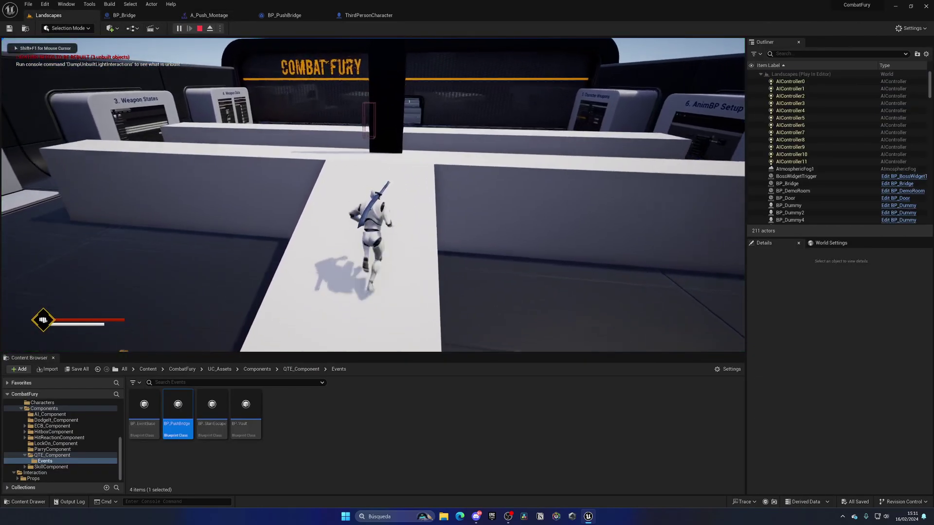
pyautogui.press('w')
pyautogui.press('f')
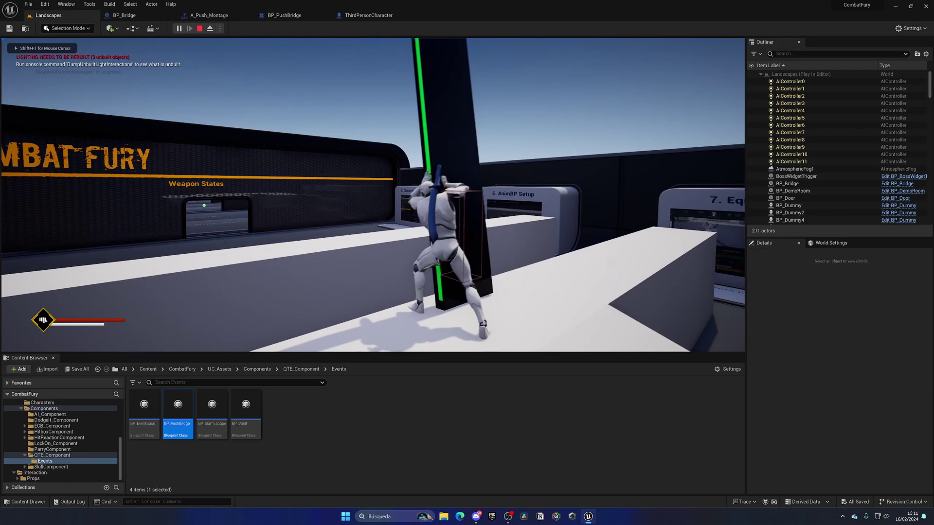
pyautogui.press('Escape')
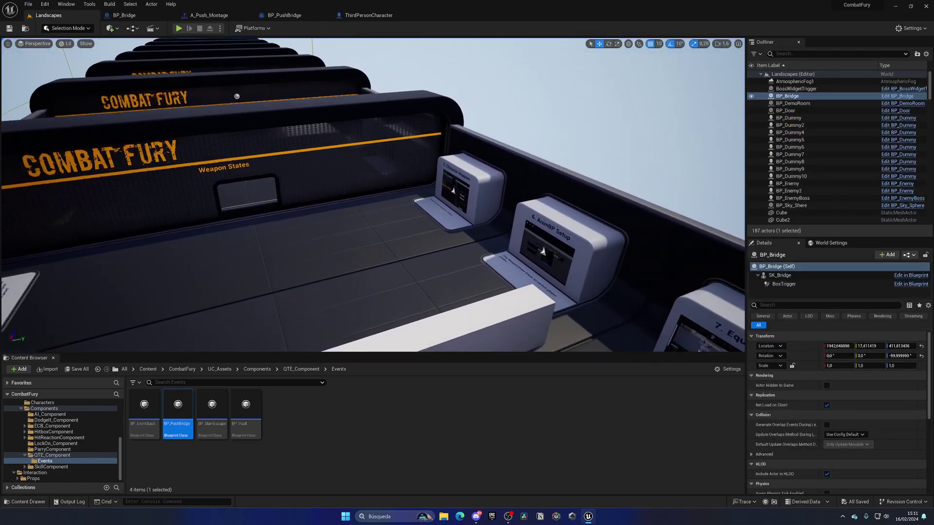
# Step: Play-test from the floor of the Boss Fight room, moving the character around the red boss, and end the session
pyautogui.press('d')
pyautogui.moveTo(431, 175); pyautogui.dragTo(365, 167, button='right')
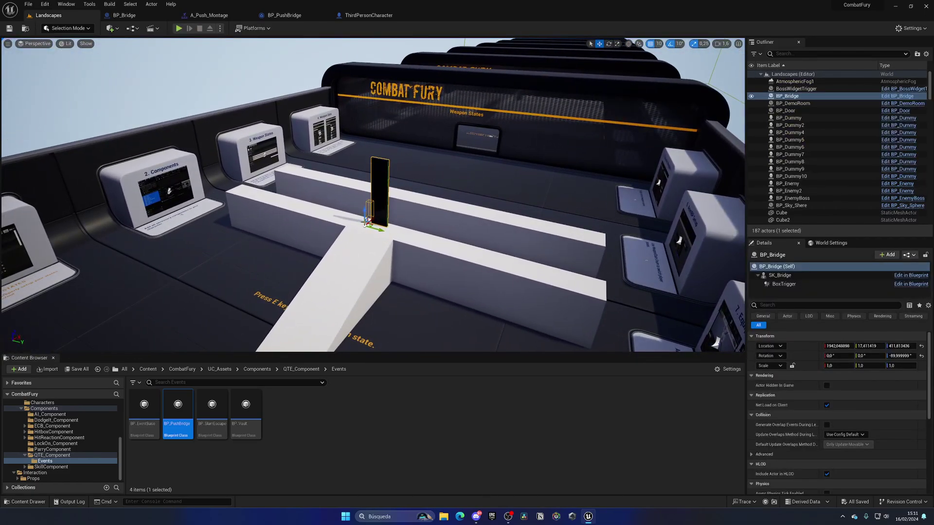
pyautogui.press('w')
pyautogui.moveTo(404, 230); pyautogui.dragTo(453, 218, button='right')
pyautogui.press('e')
pyautogui.scroll(1, 455, 219)
pyautogui.press('w')
pyautogui.moveTo(407, 290); pyautogui.dragTo(407, 290, button='right')
pyautogui.rightClick(390, 296)
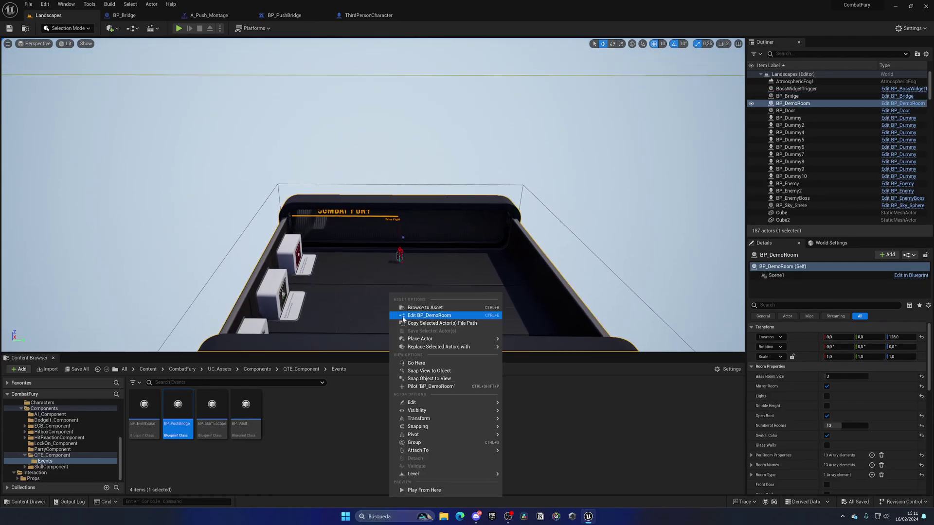
pyautogui.click(433, 491)
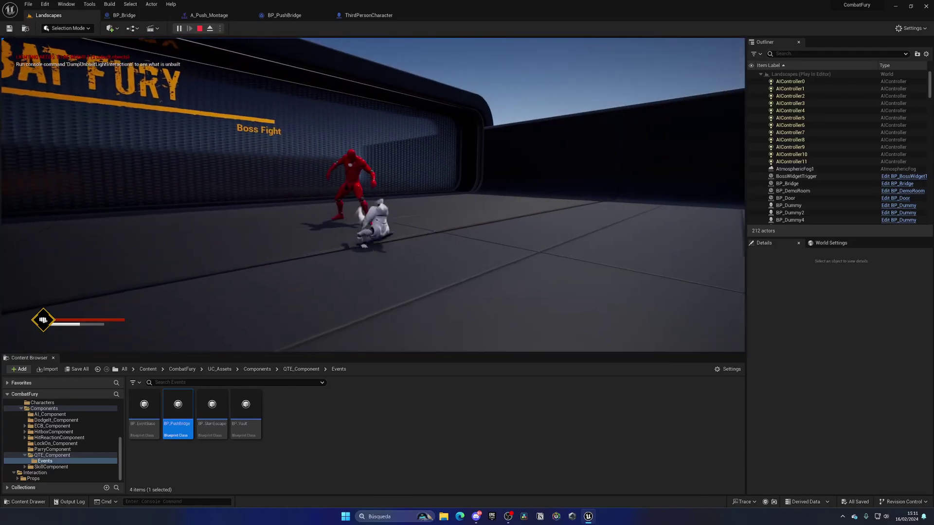
pyautogui.press('w')
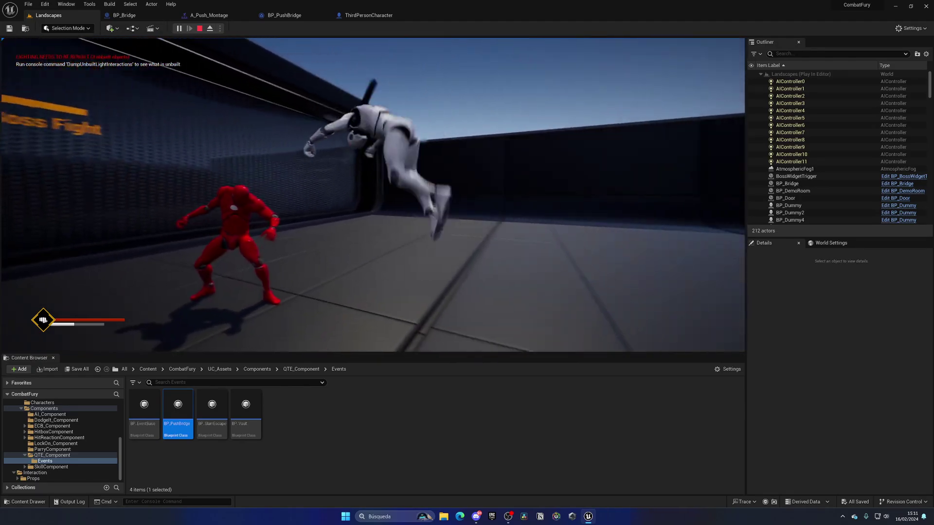
pyautogui.press('Escape')
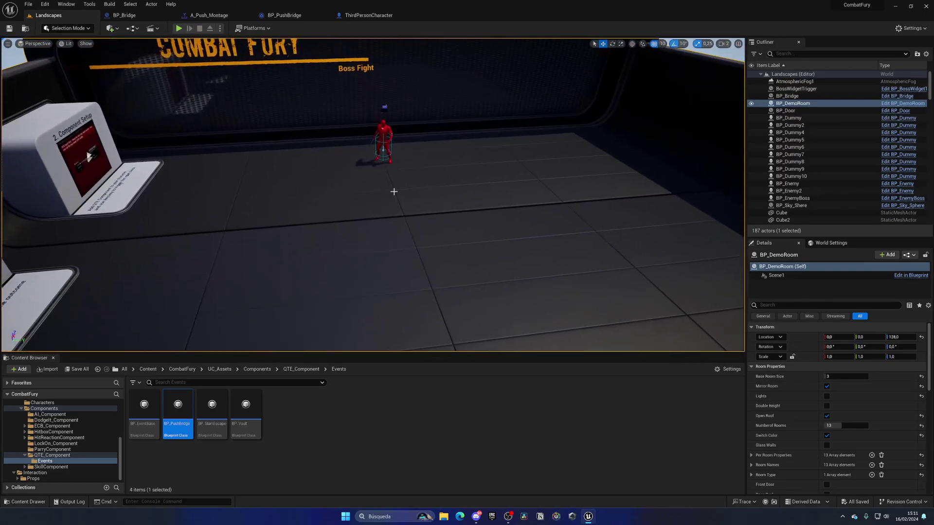
pyautogui.moveTo(393, 192); pyautogui.dragTo(415, 285, button='right')
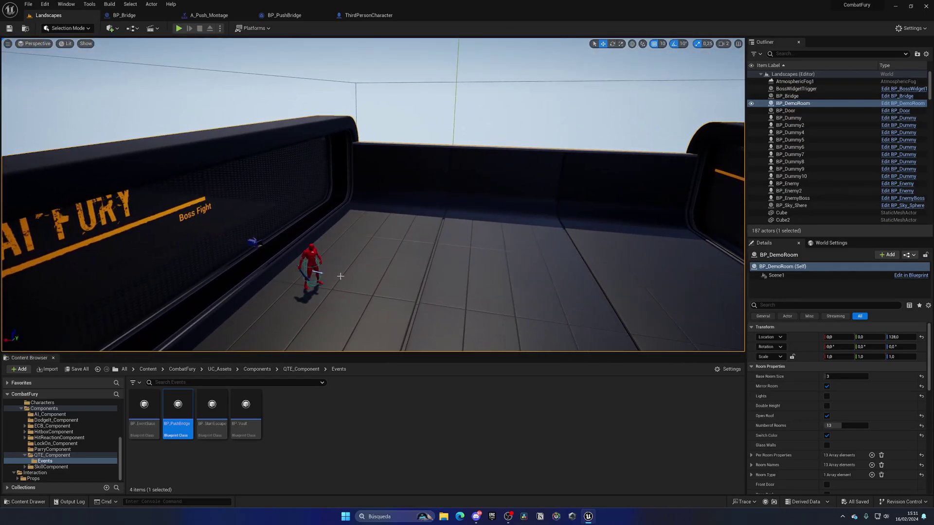
pyautogui.moveTo(508, 257); pyautogui.dragTo(729, 268, button='right')
pyautogui.moveTo(460, 287); pyautogui.dragTo(334, 240, button='right')
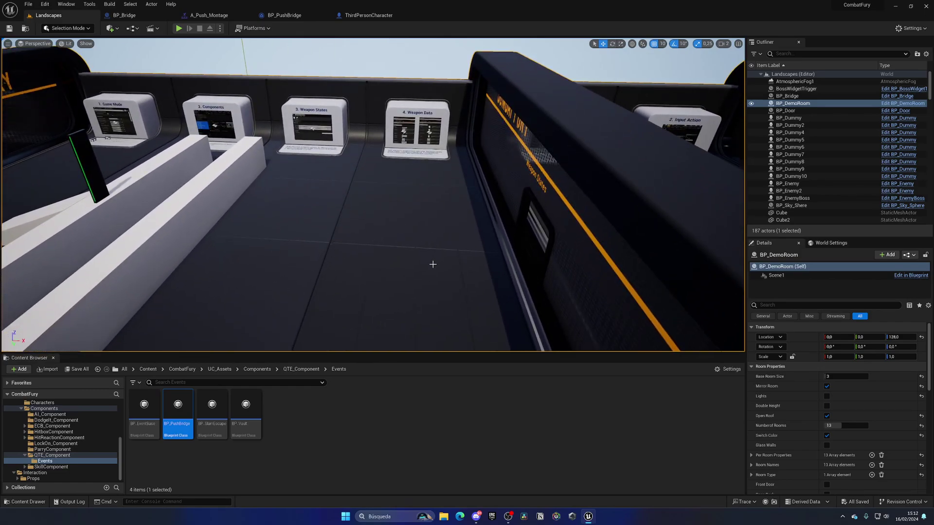
pyautogui.moveTo(433, 264); pyautogui.dragTo(401, 233, button='right')
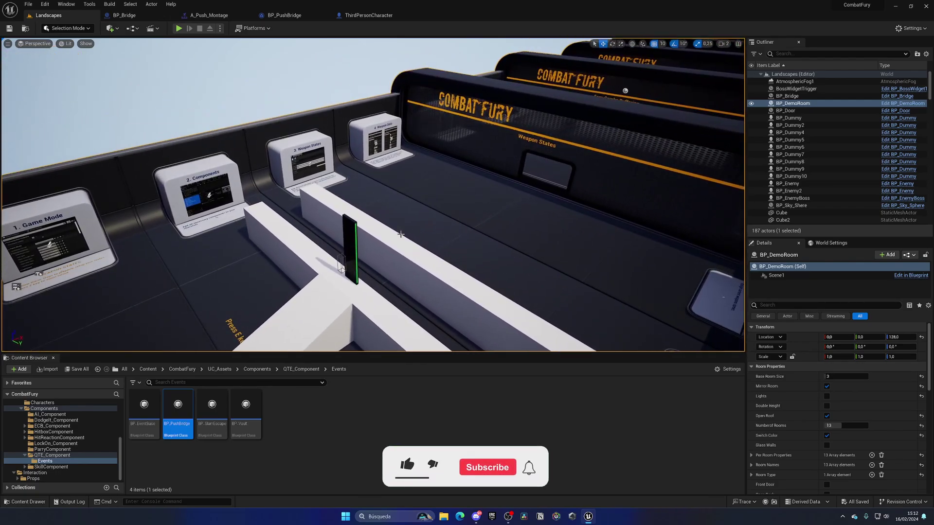